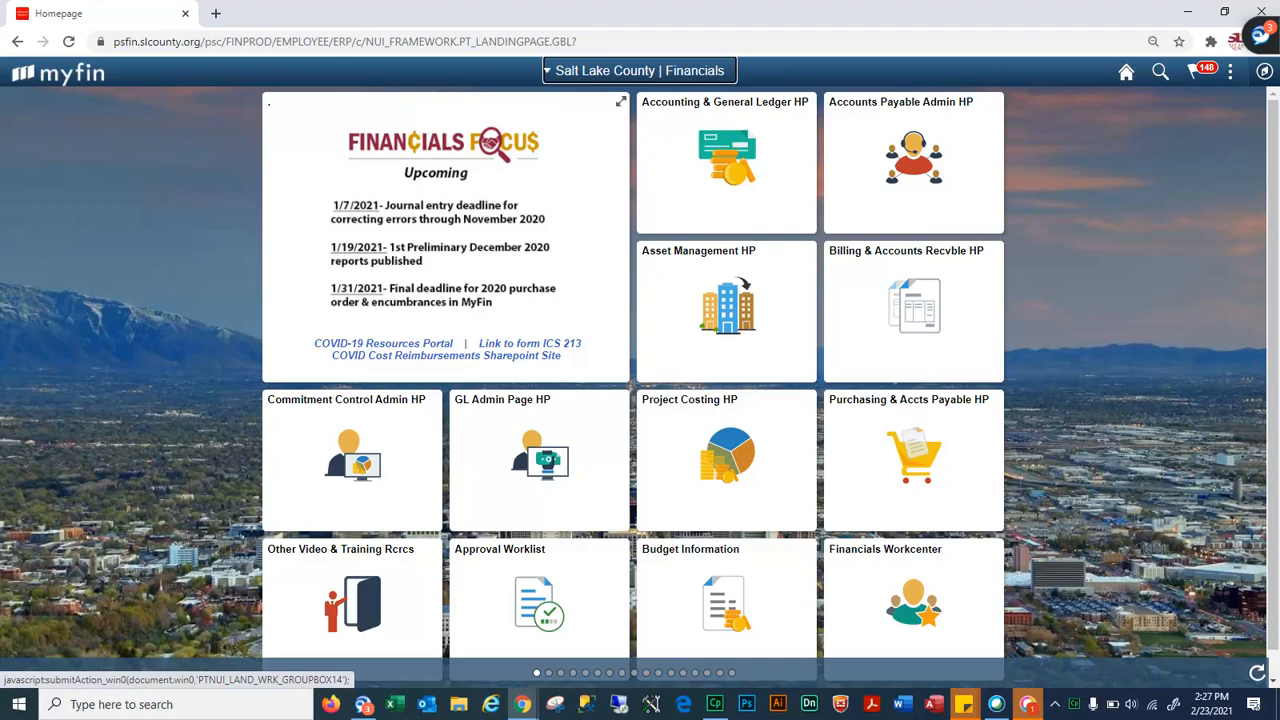
Go to the Emergency Management homepage and bring up a blank Declared Emergency Expenditure form for review
click(640, 70)
scroll(680, 235, down, 5)
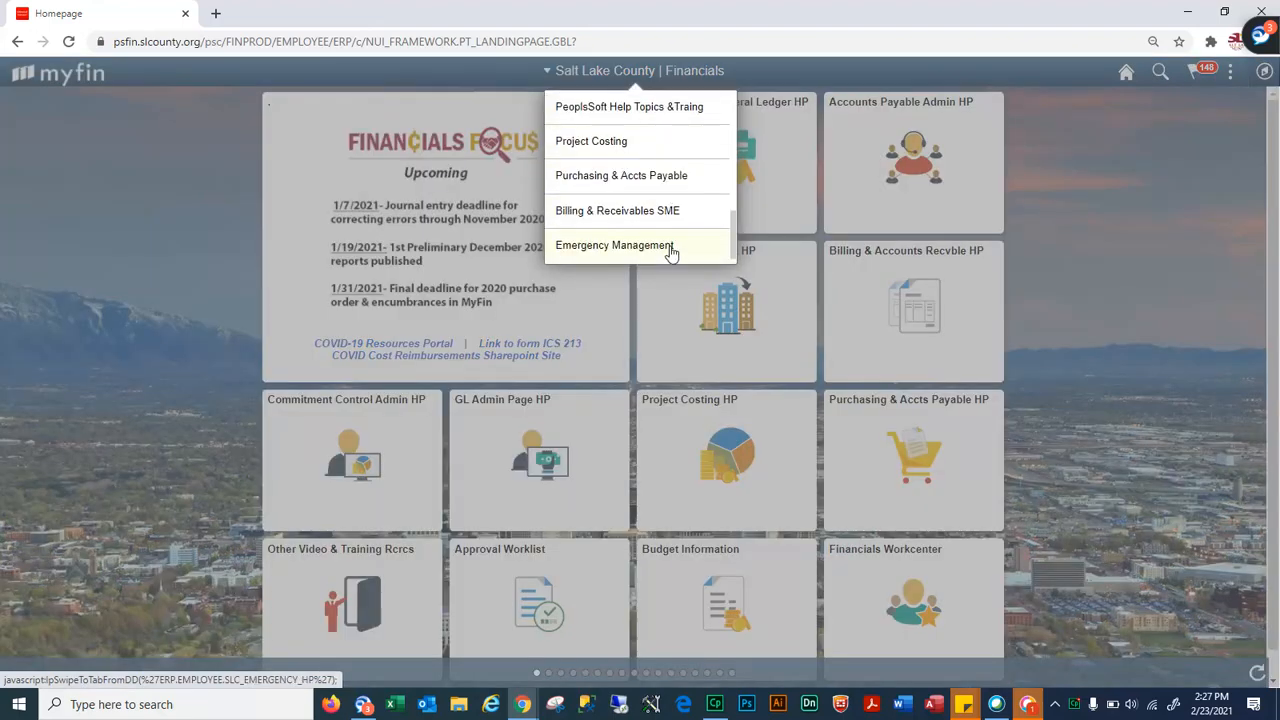
click(668, 248)
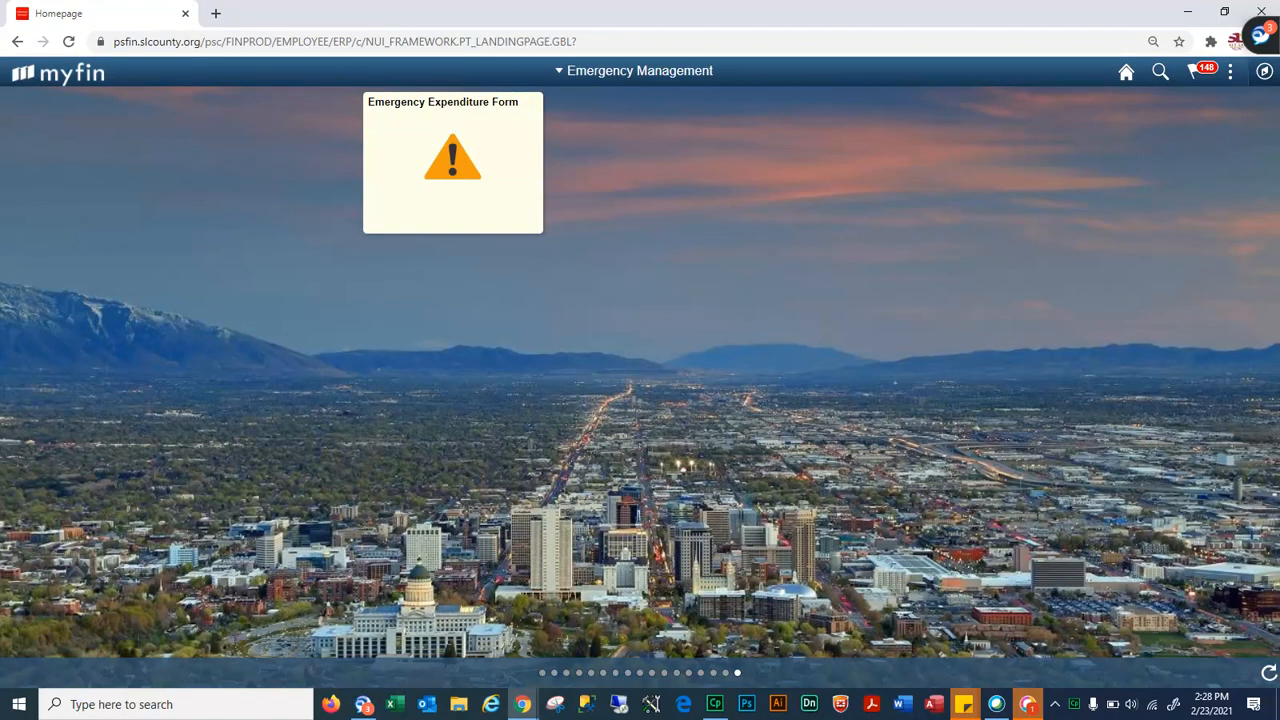
click(453, 162)
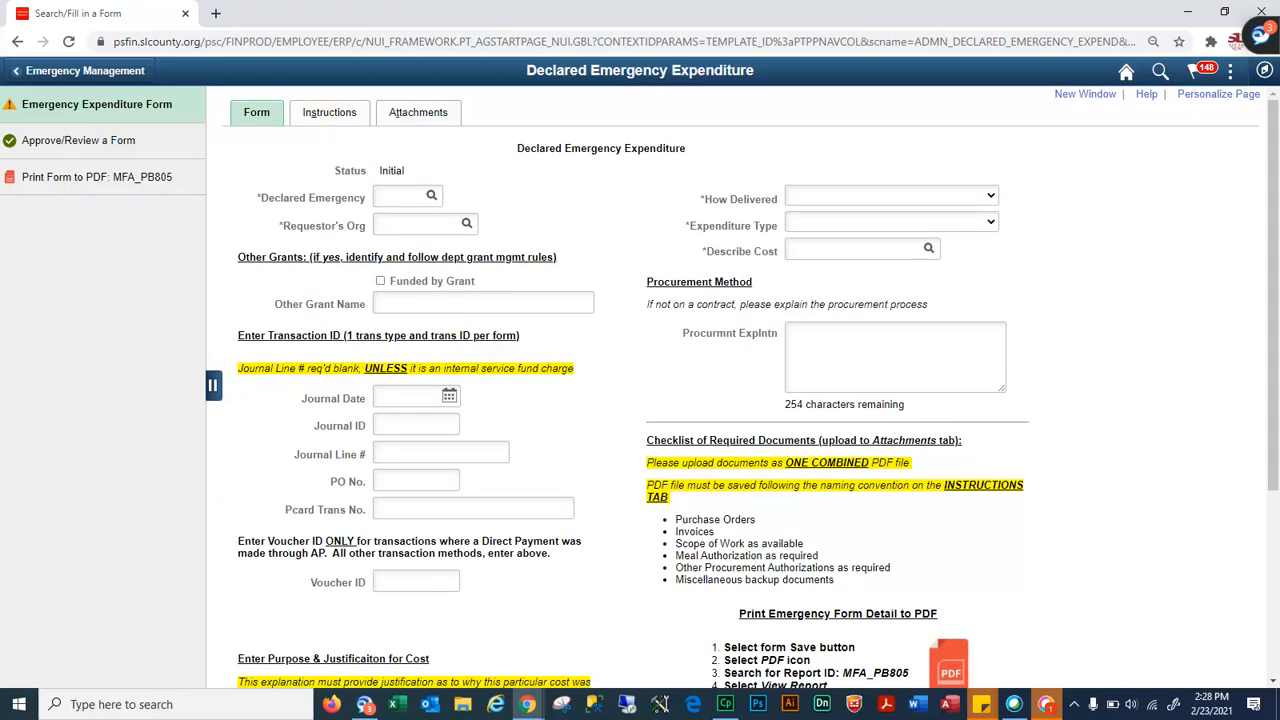
scroll(343, 443, down, 3)
scroll(306, 460, up, 3)
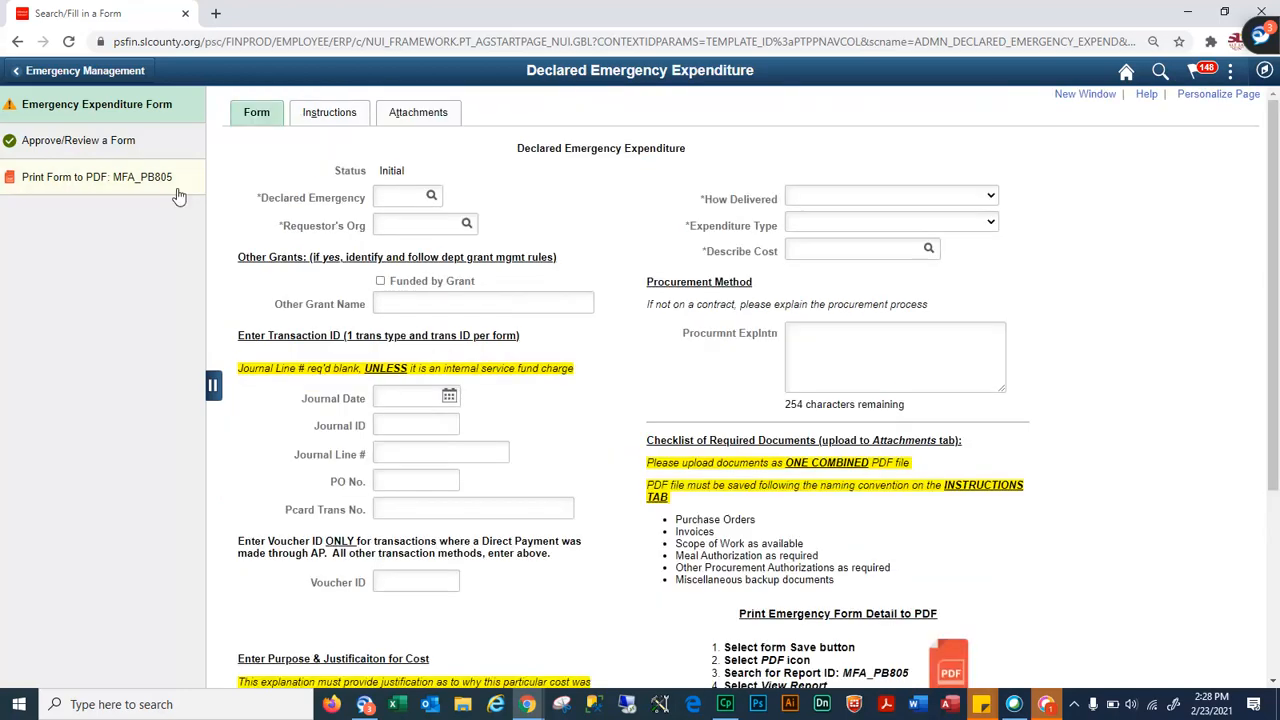
Find the existing emergency expenditure form with sequence number 799 and look over its contents down to the Print Emergency Form Detail to PDF section
click(158, 110)
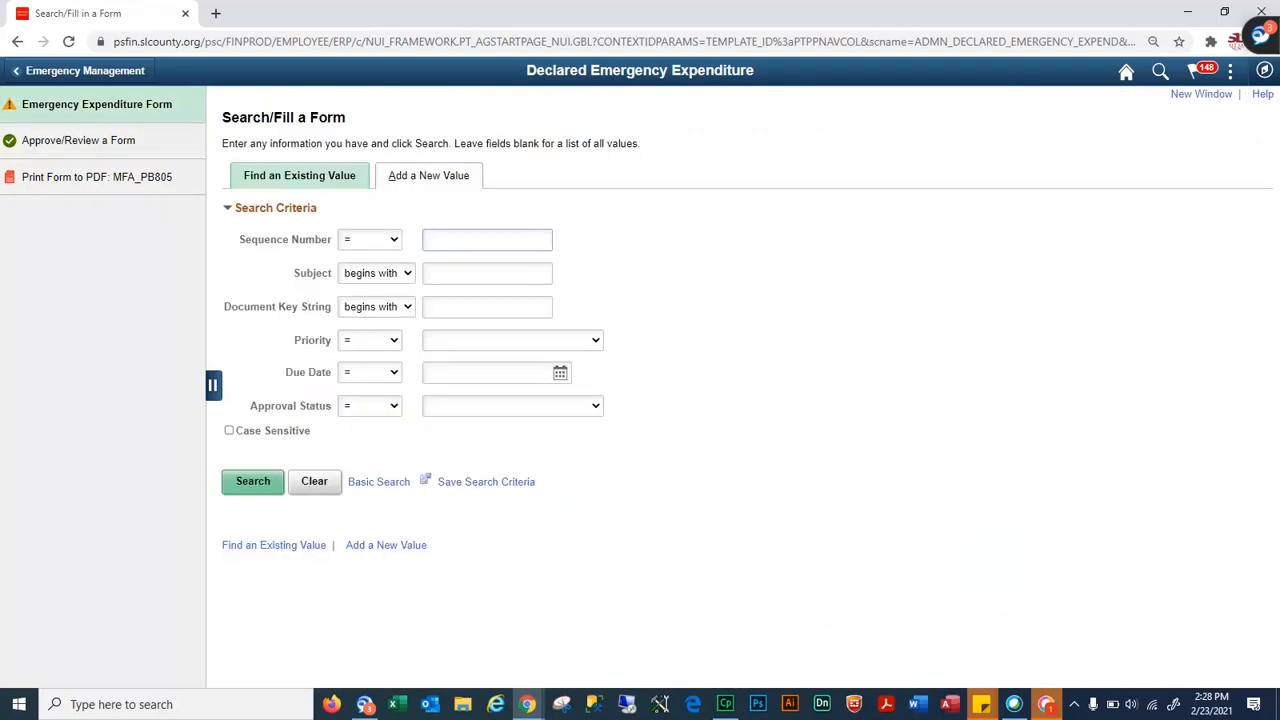
click(299, 176)
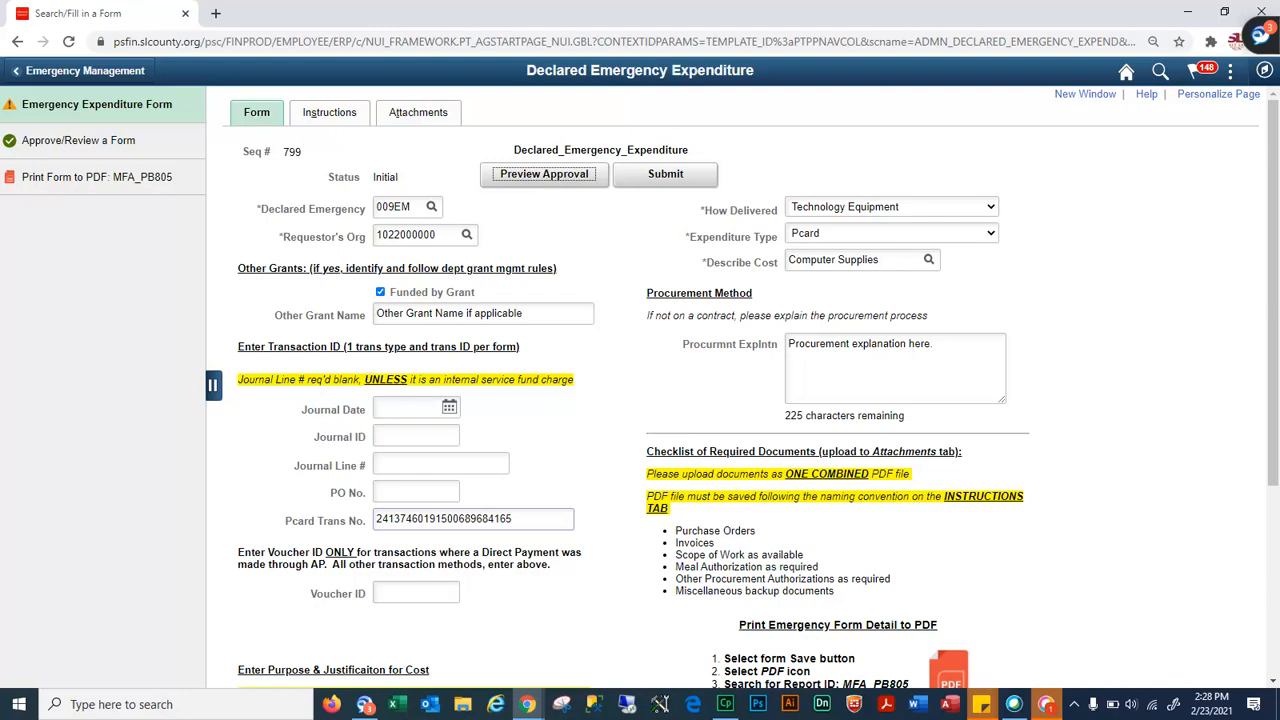
scroll(703, 348, down, 3)
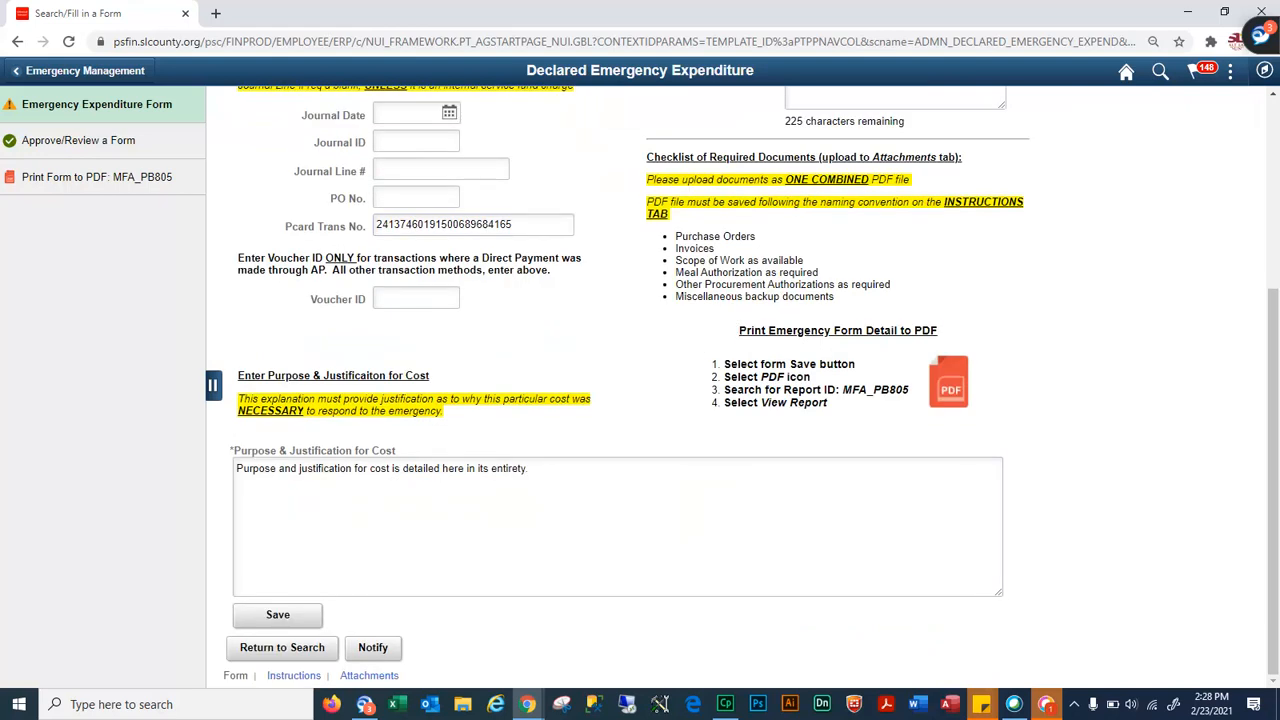
triple_click(838, 331)
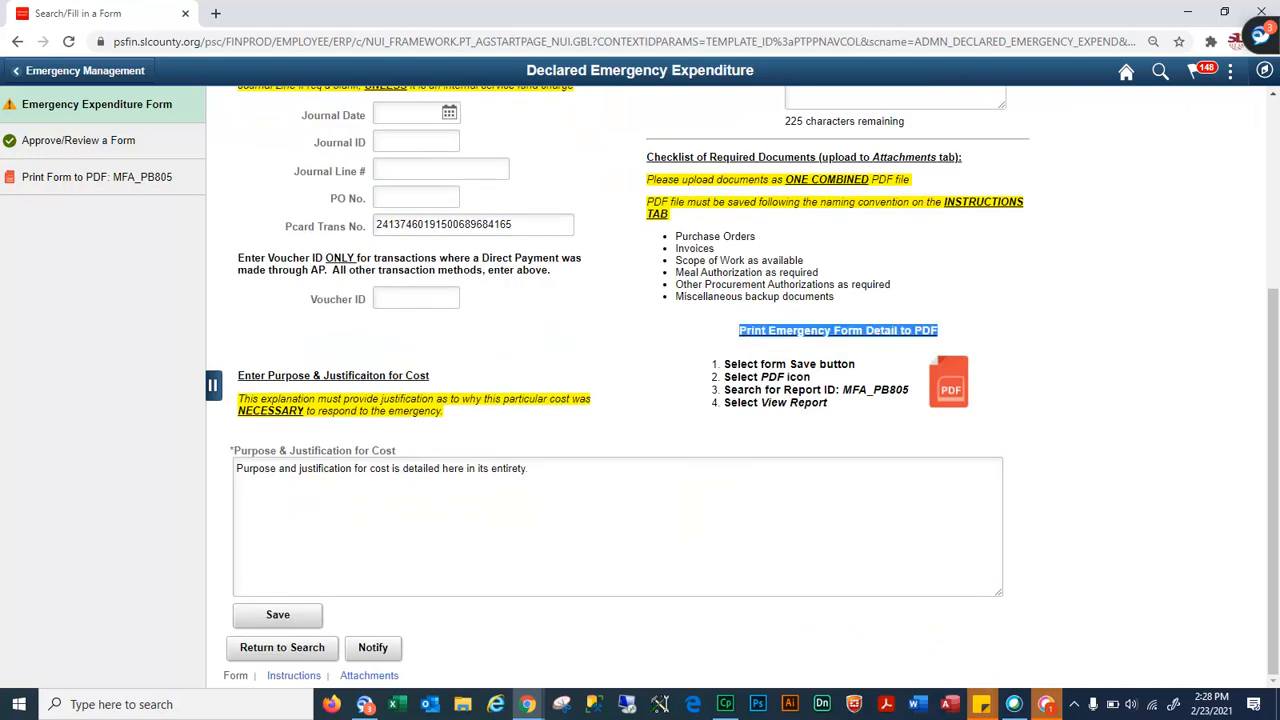
scroll(908, 356, up, 3)
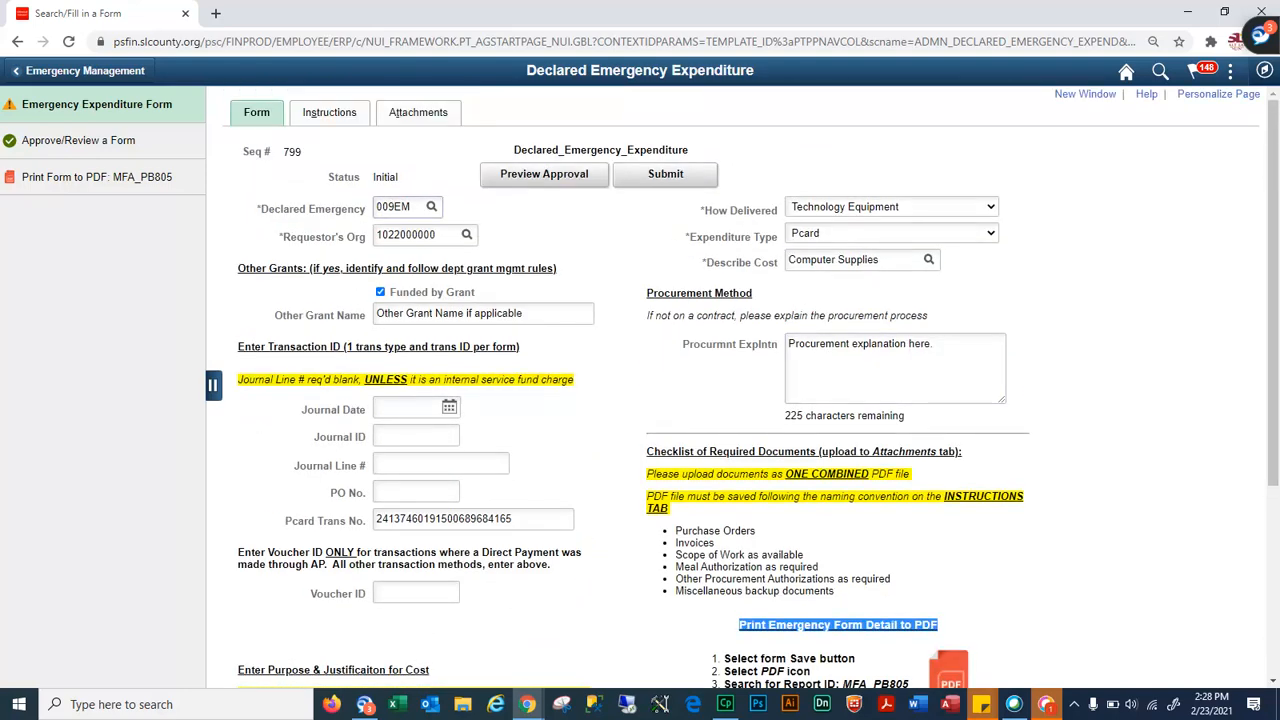
Look up the available Declared Emergency programs and Requestor's Org departments, closing each lookup without picking a value
click(432, 207)
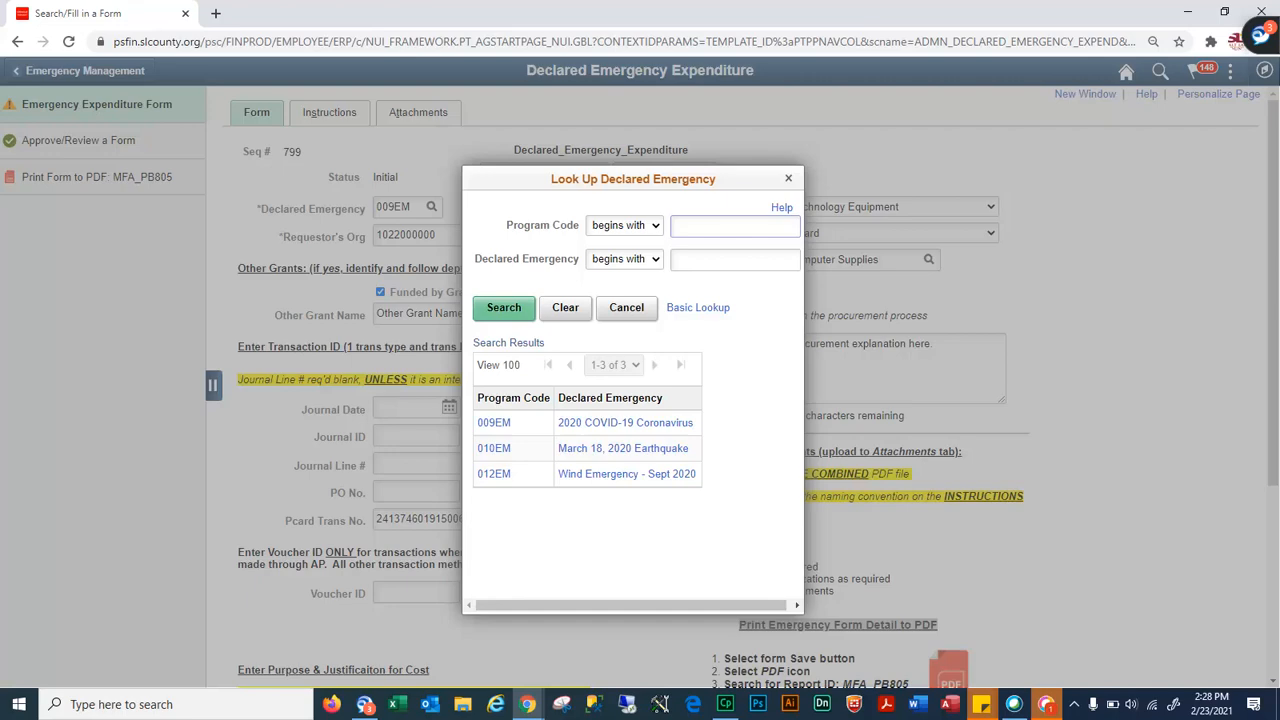
key(Escape)
click(466, 234)
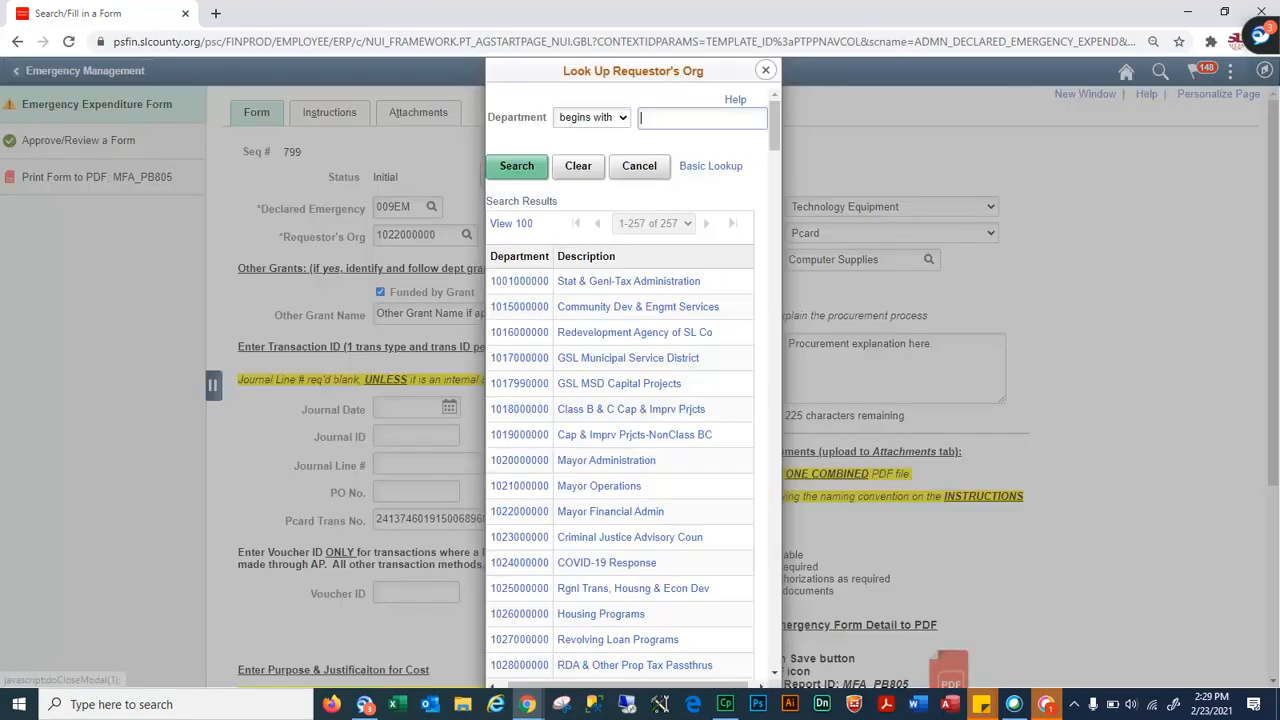
key(Escape)
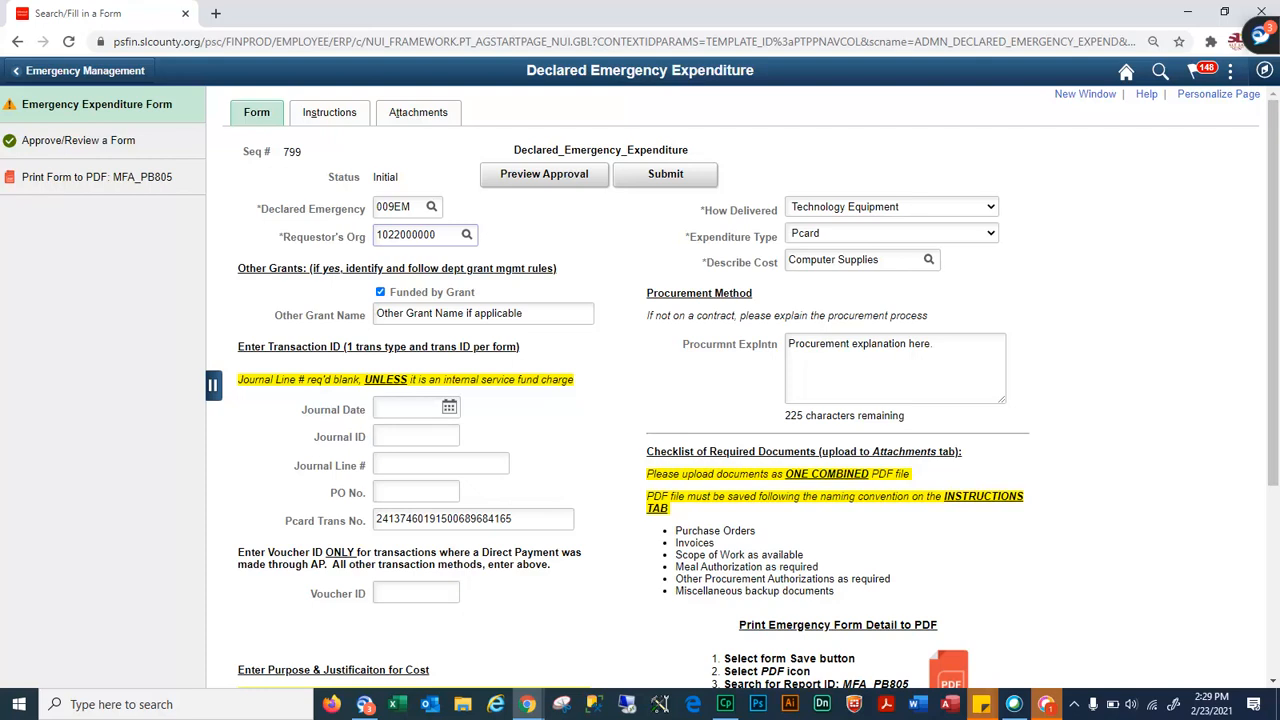
Choose Pcard as the Expenditure Type and Computer Supplies as the Describe Cost value
click(990, 207)
click(990, 233)
click(990, 233)
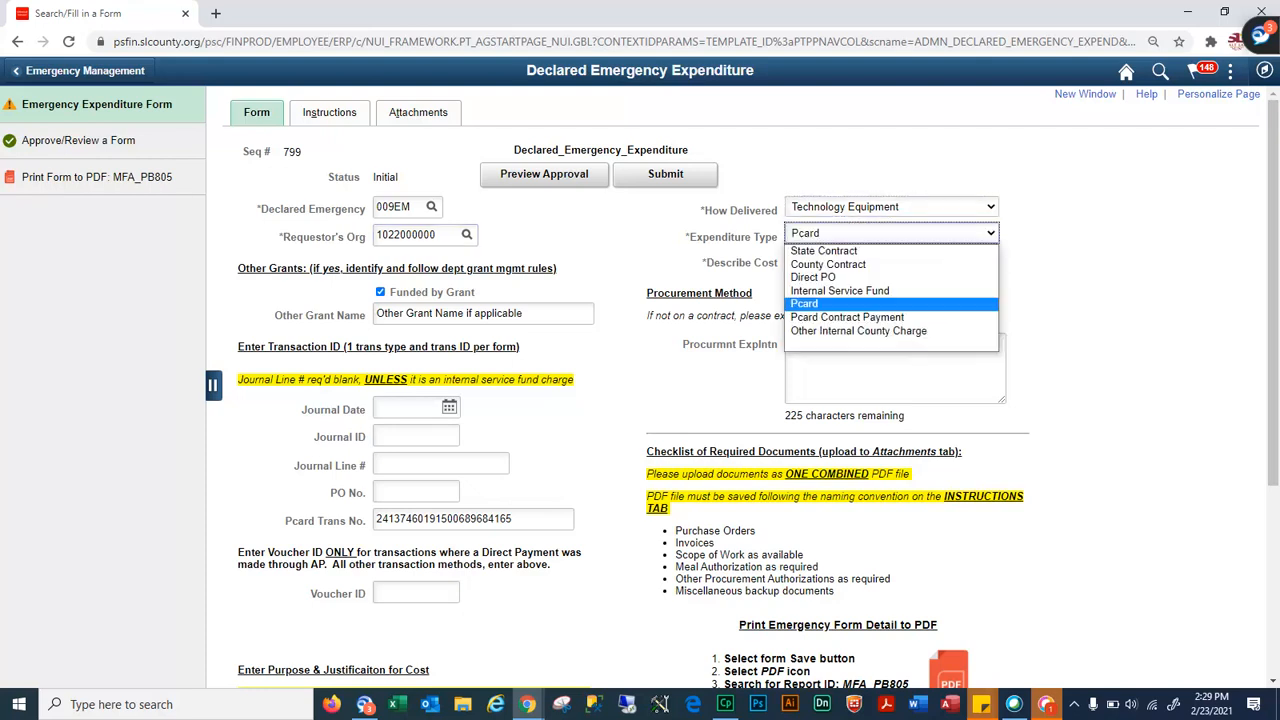
click(850, 304)
click(929, 260)
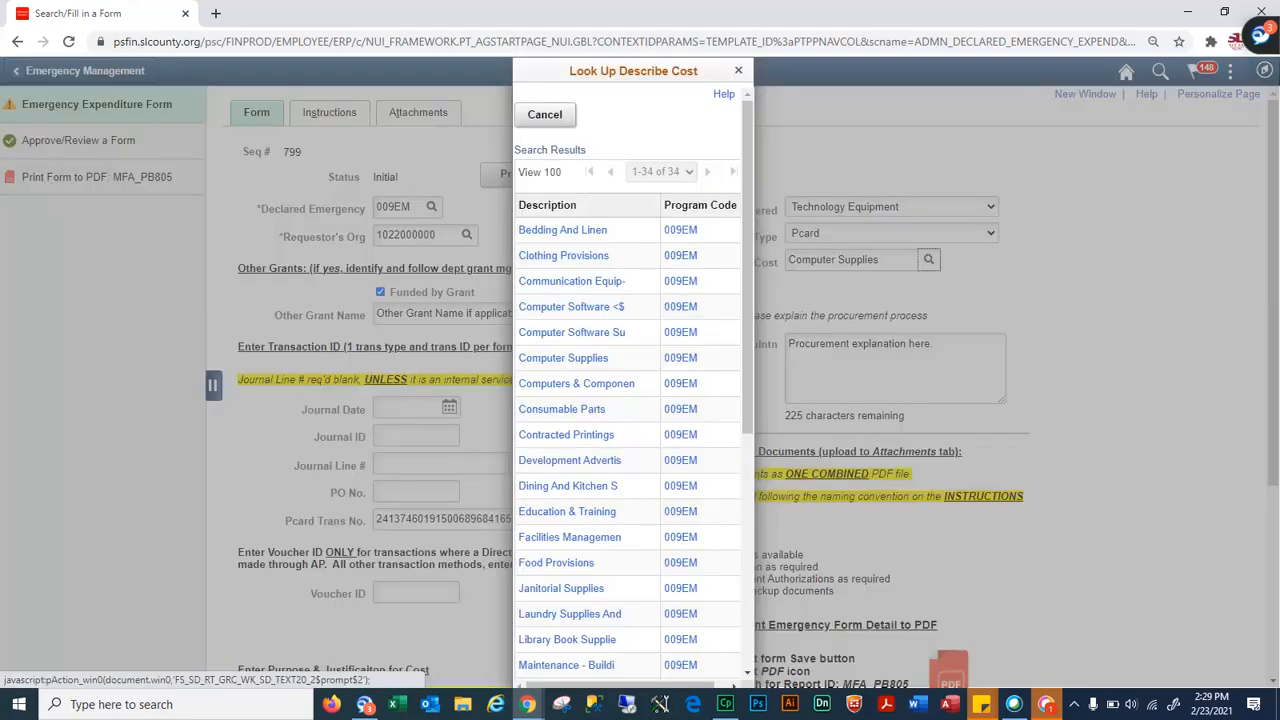
click(563, 358)
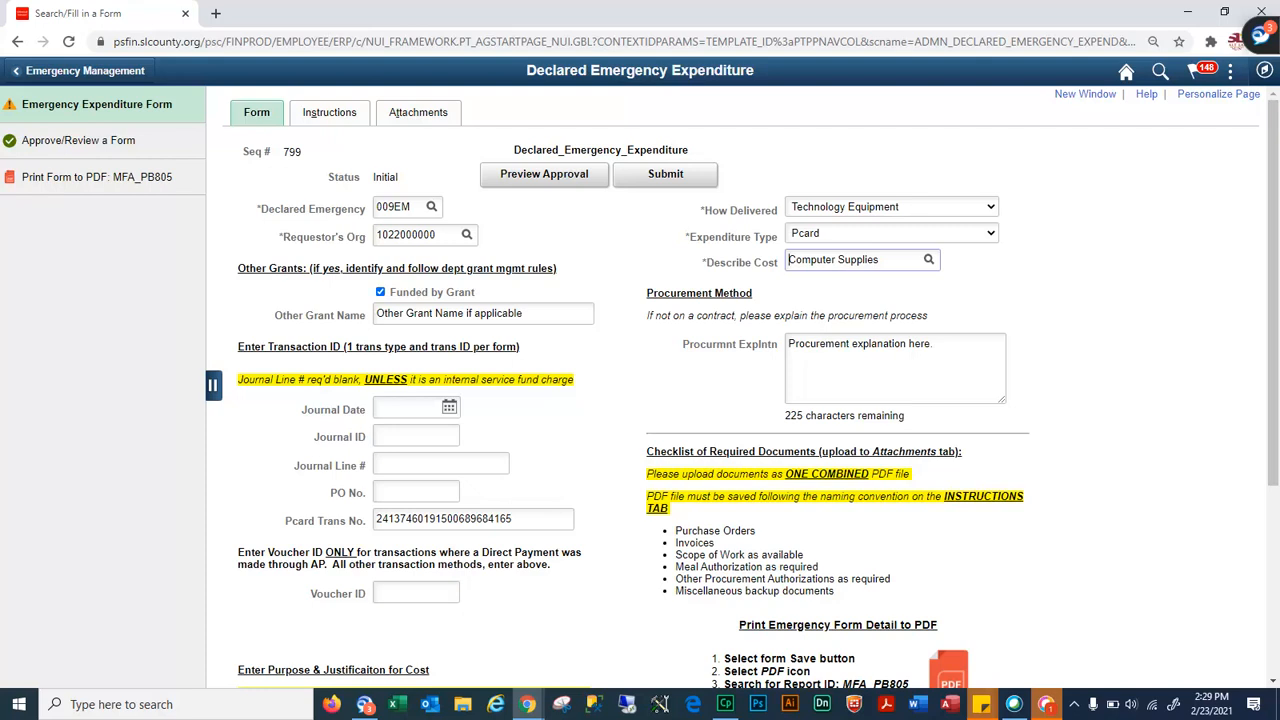
Examine the Funded by Grant option, the Other Grant Name entry and the procurement explanation
click(380, 292)
click(380, 292)
drag(524, 314, 360, 331)
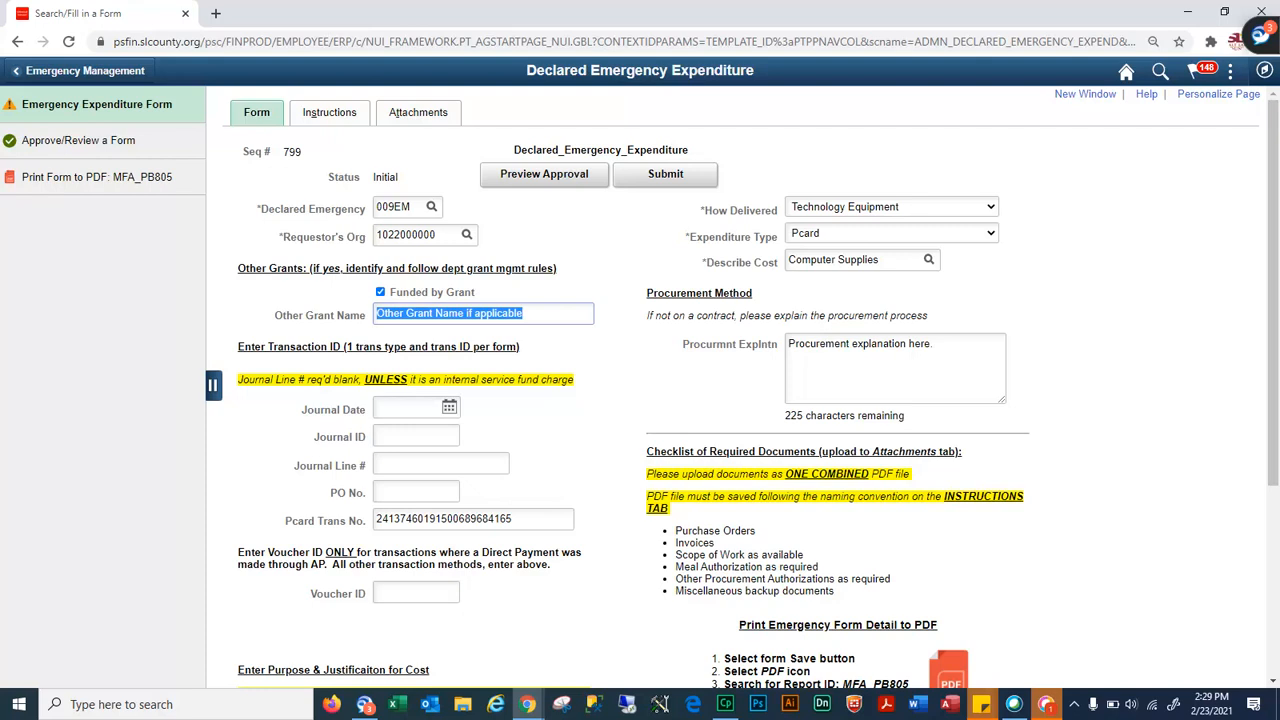
drag(932, 344, 650, 292)
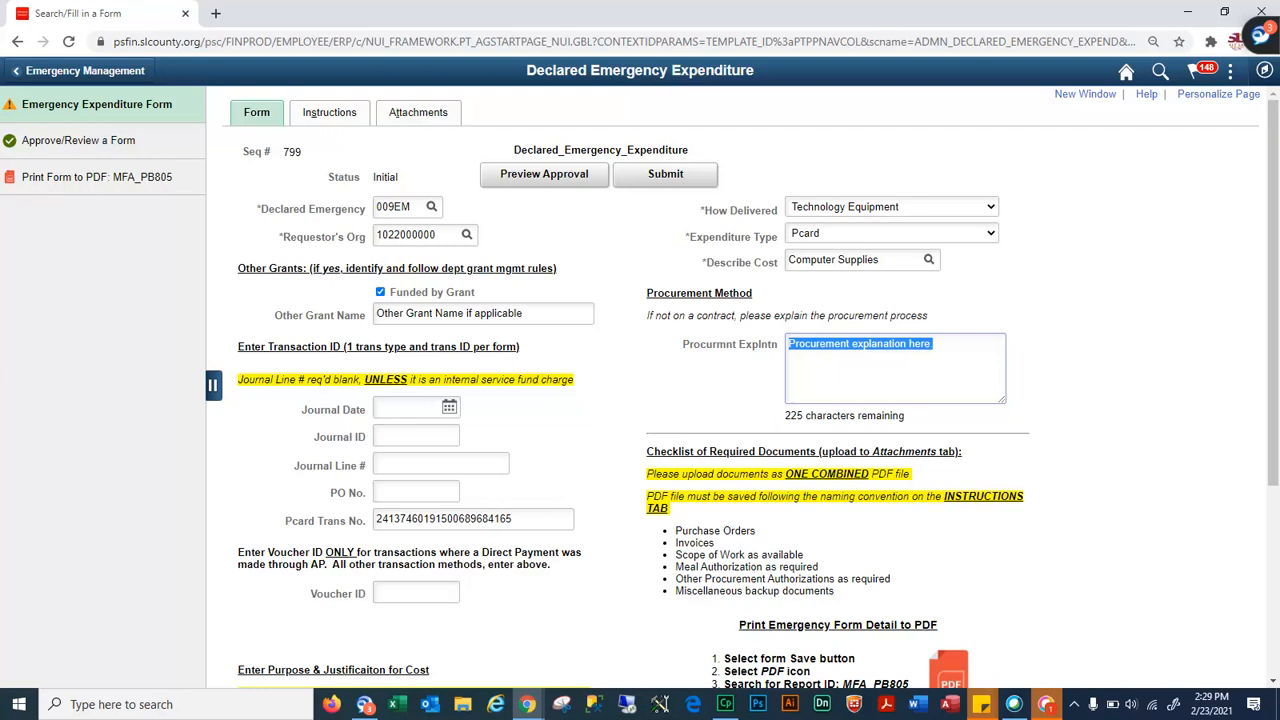
Examine the Enter Transaction ID section, including its Pcard transaction number, Journal Date and Journal Line # fields
drag(520, 347, 242, 346)
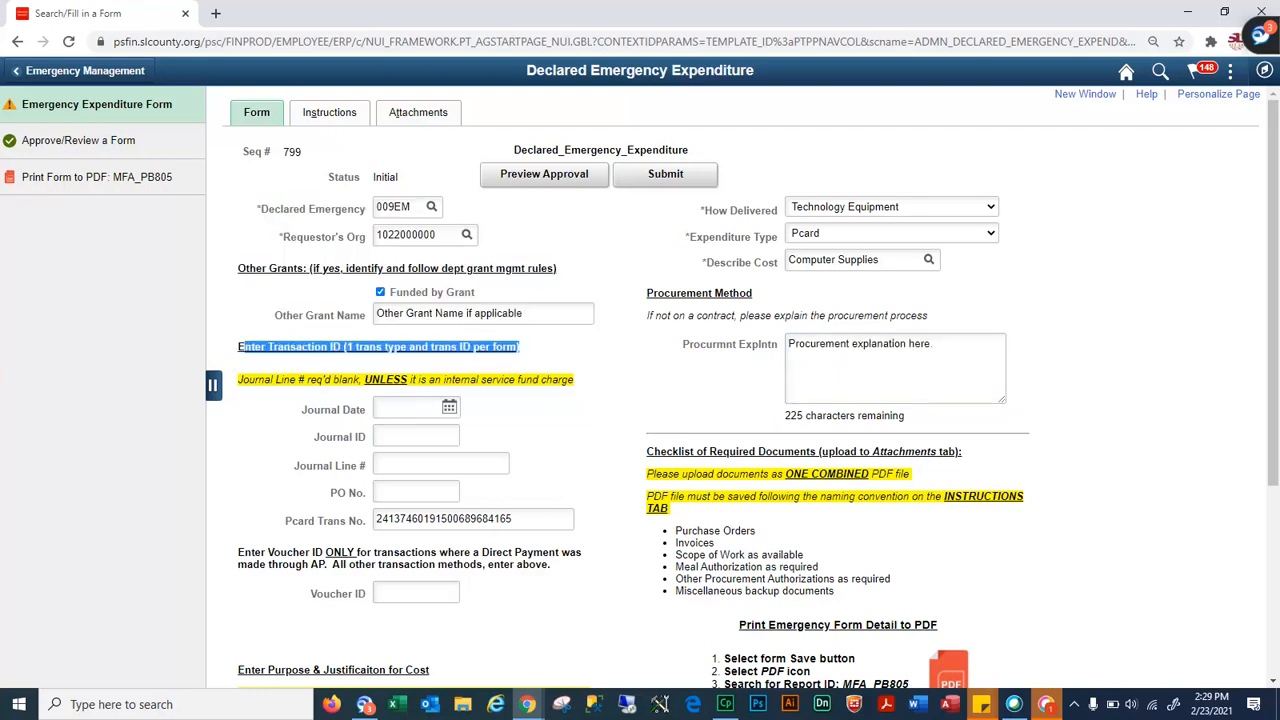
click(244, 347)
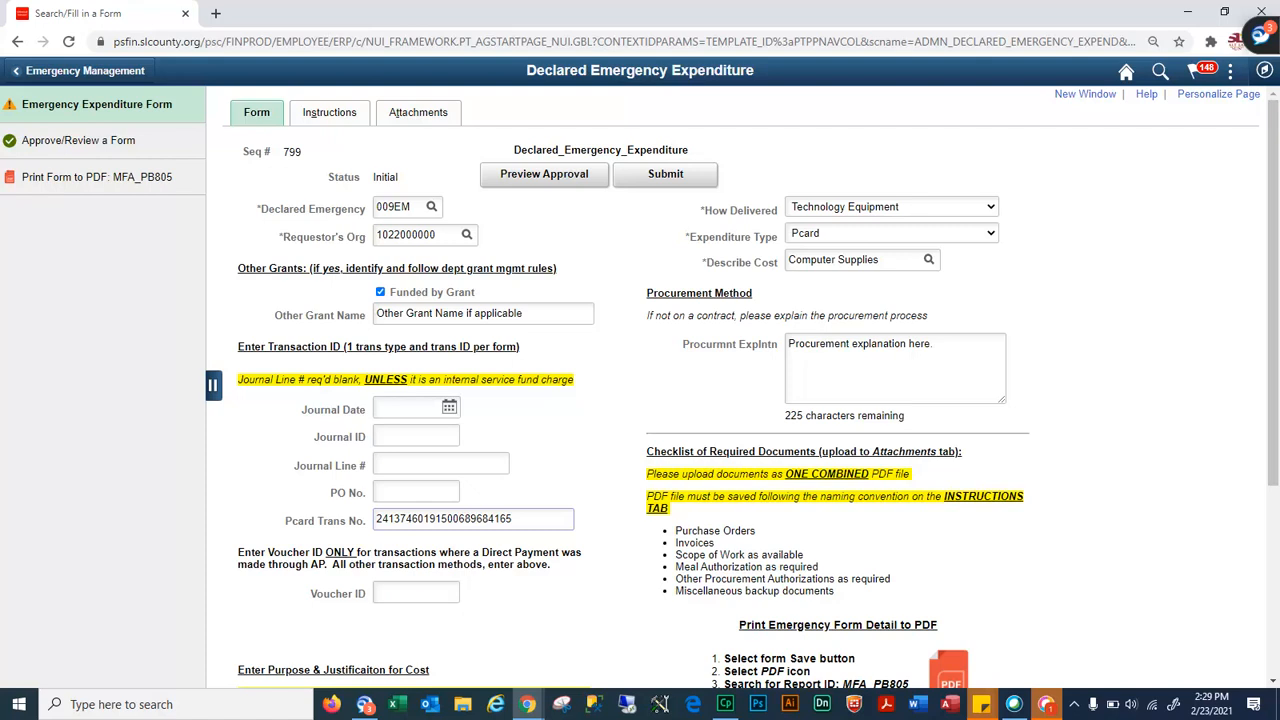
key(Tab)
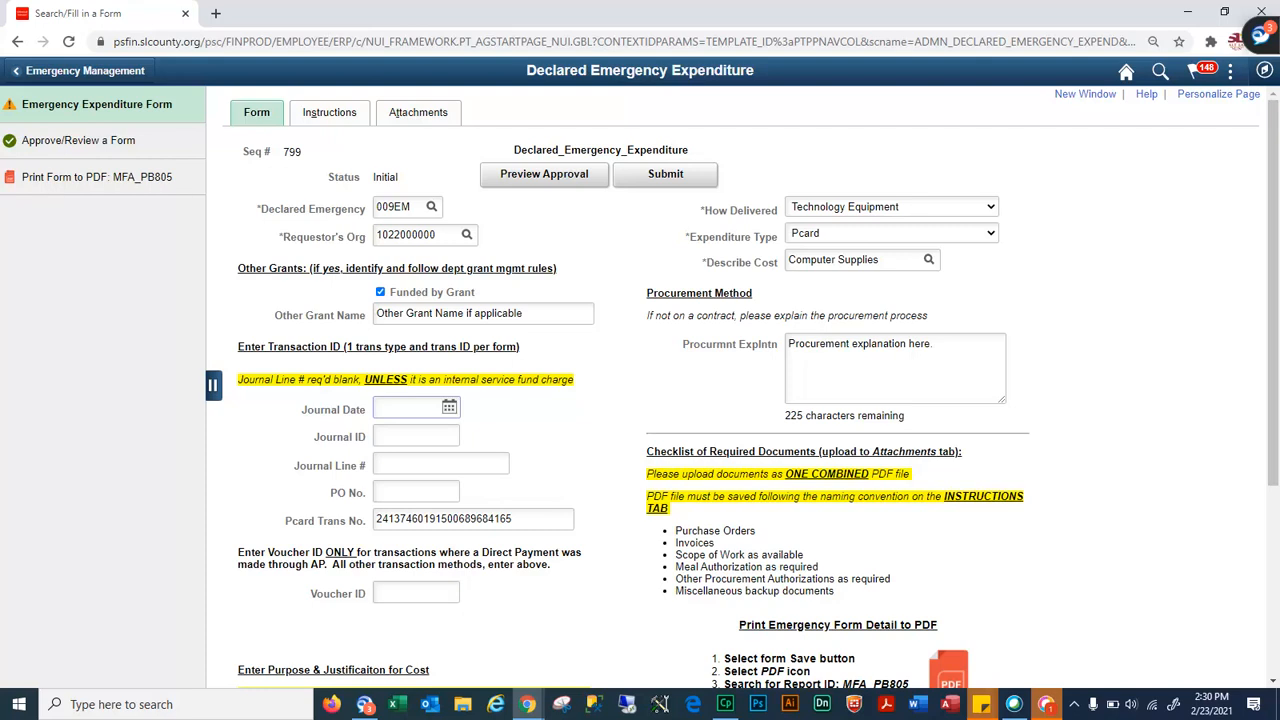
click(506, 464)
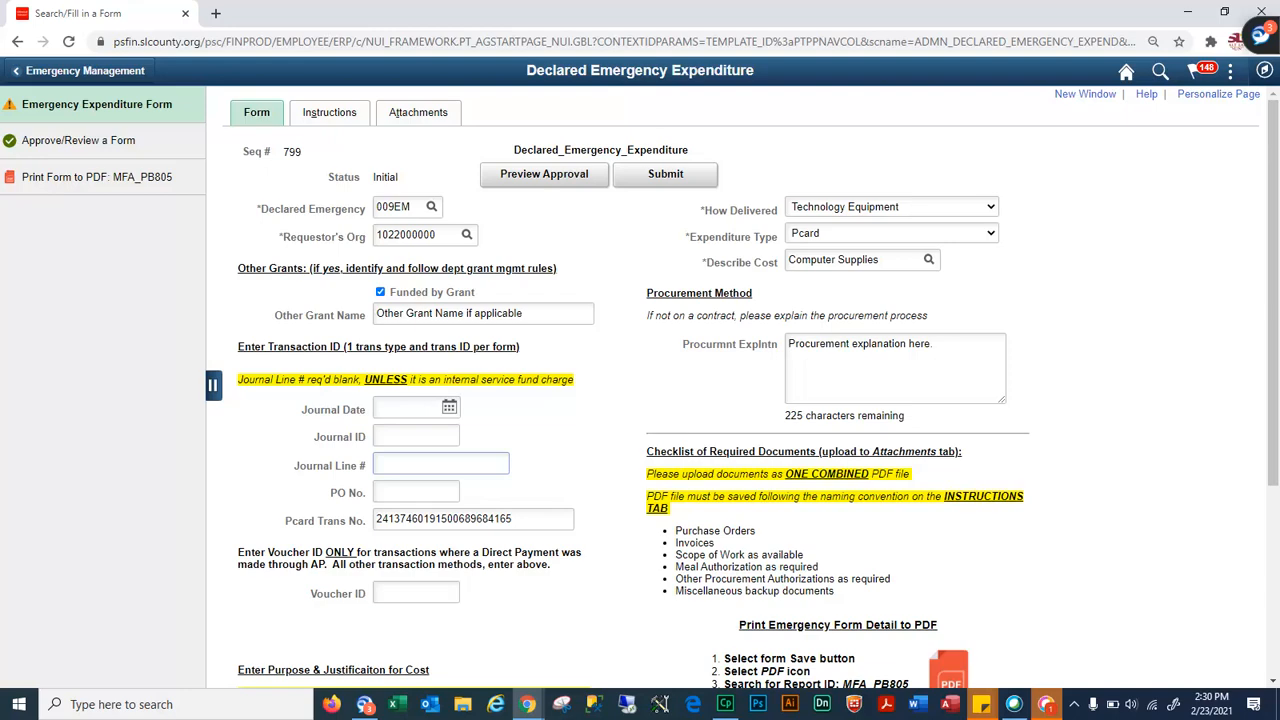
Check the Purpose & Justification for Cost explanation and save the form
scroll(440, 424, down, 3)
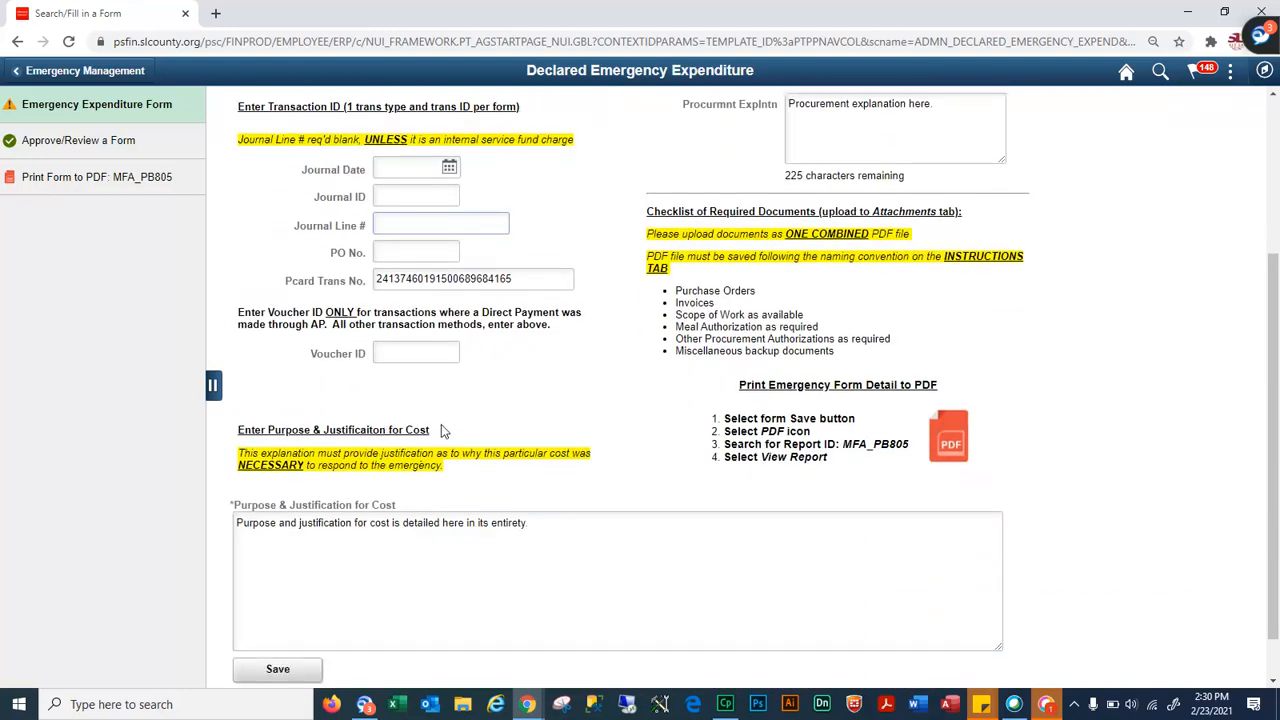
drag(430, 430, 238, 432)
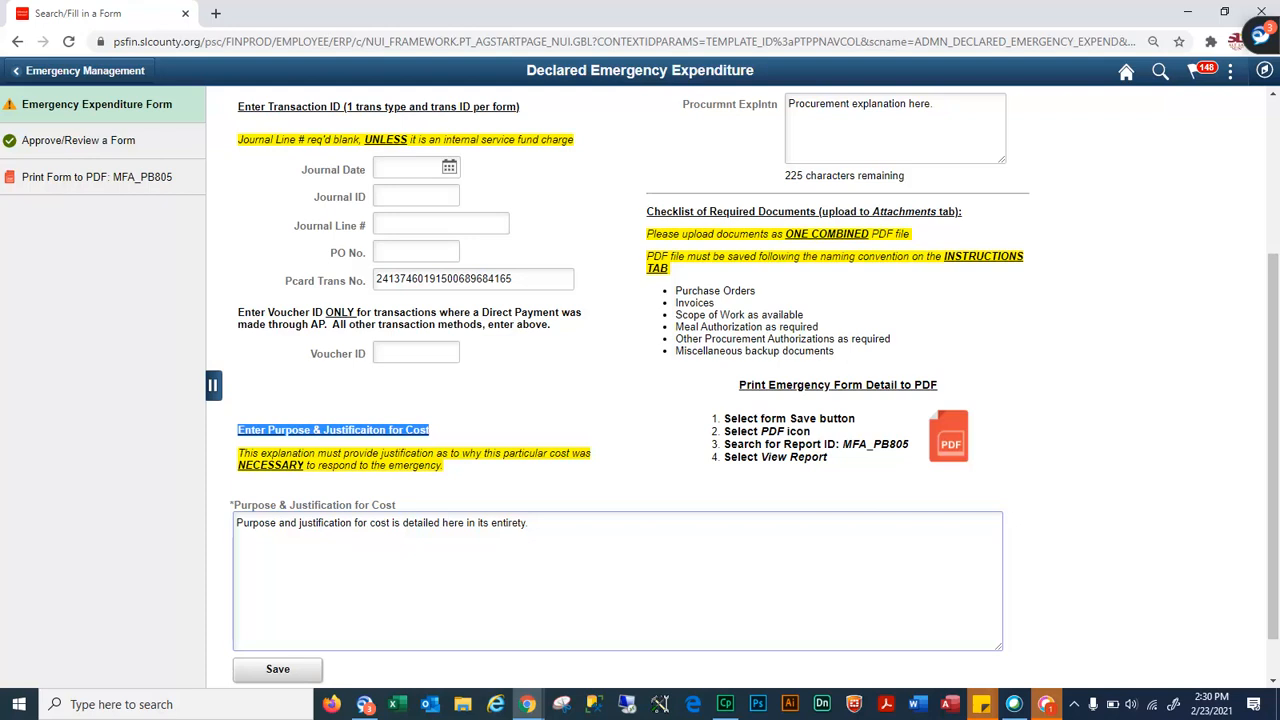
click(429, 522)
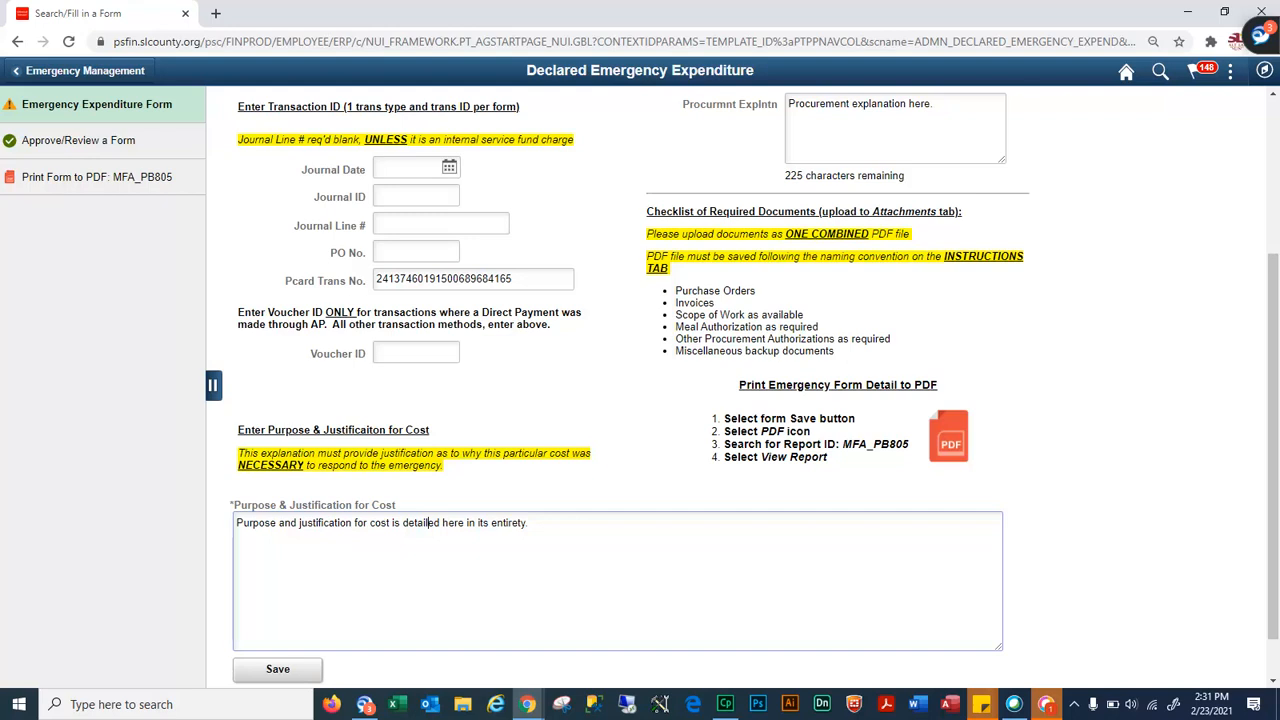
click(278, 670)
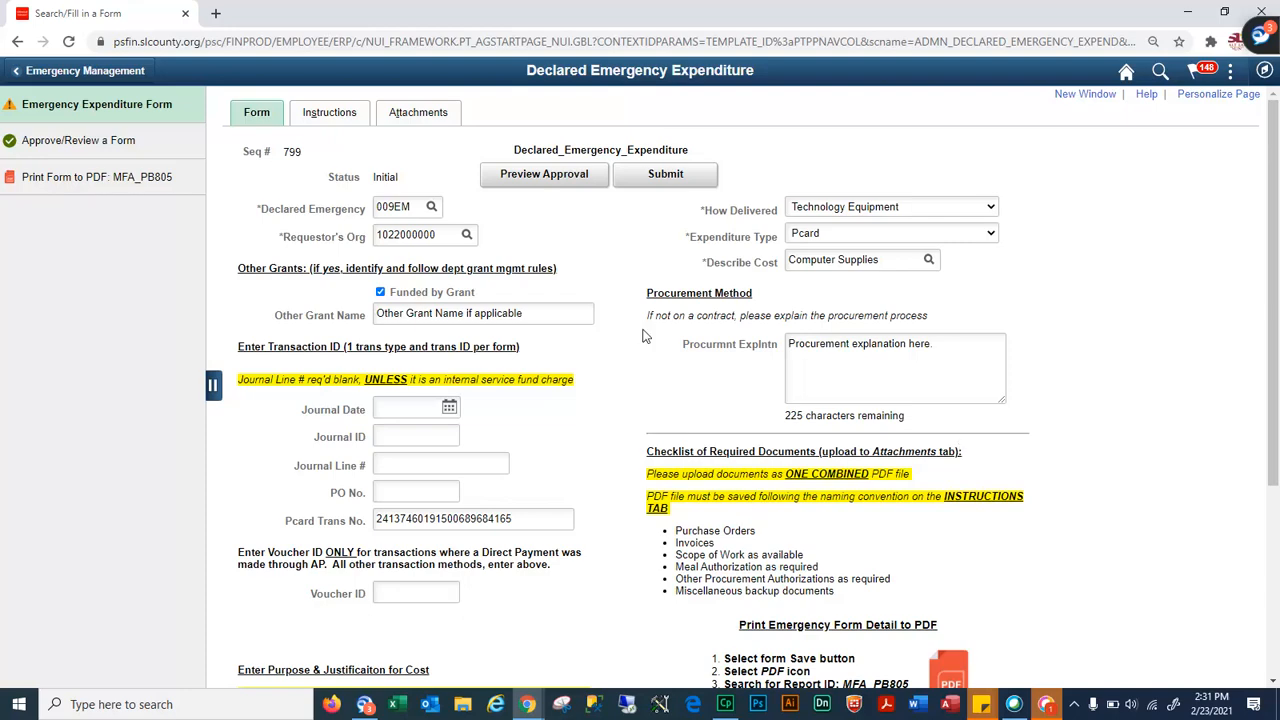
Review the form's Instructions and Attachments pages, and reread the PDF printing directions on the main form
click(314, 125)
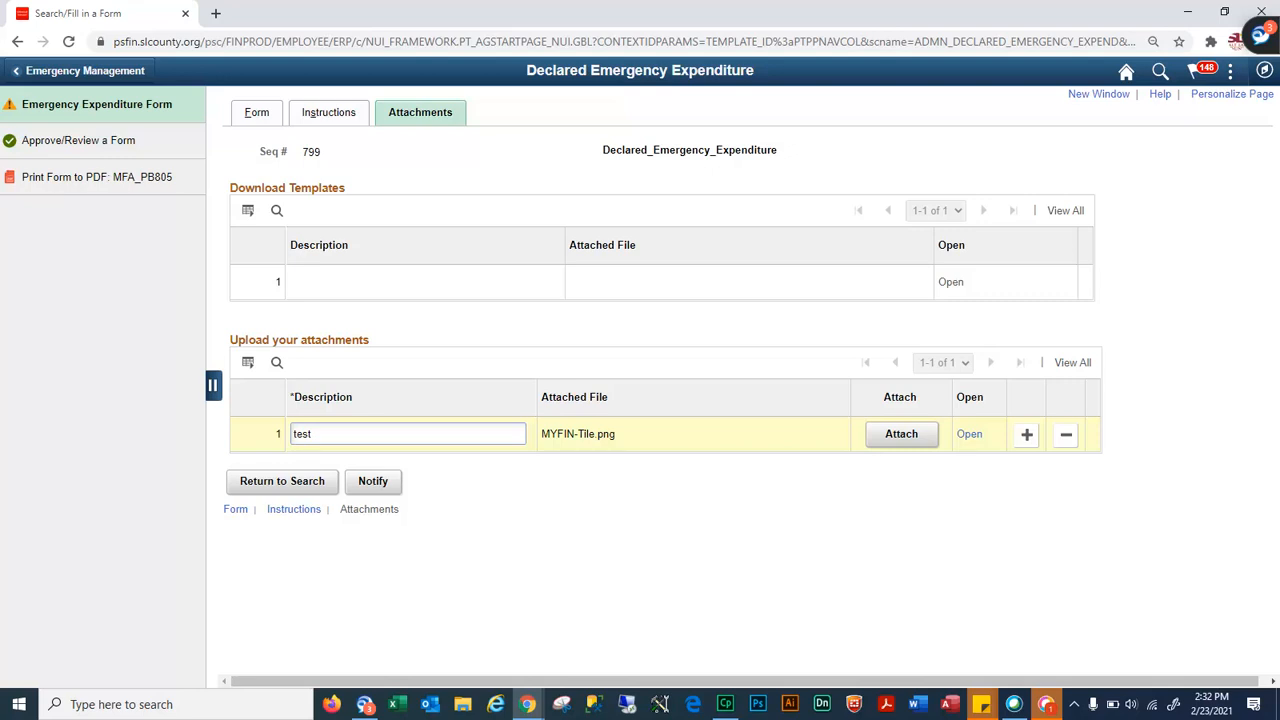
click(257, 113)
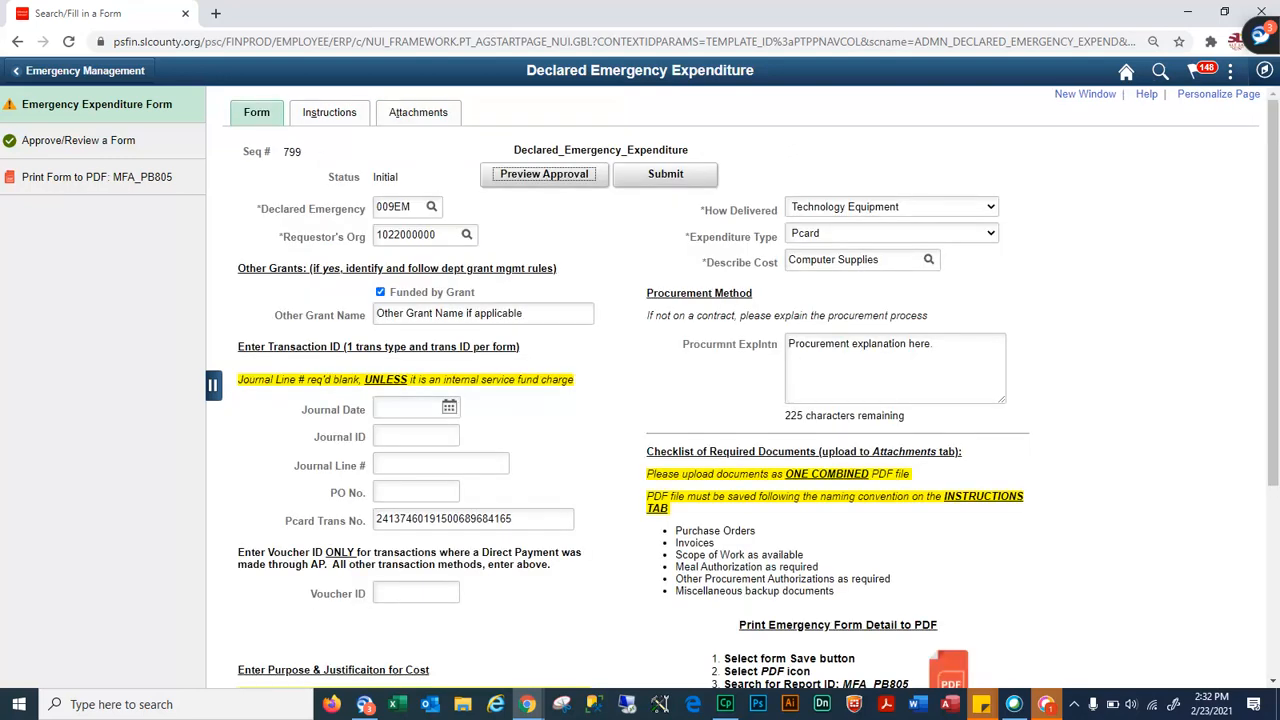
scroll(860, 534, down, 3)
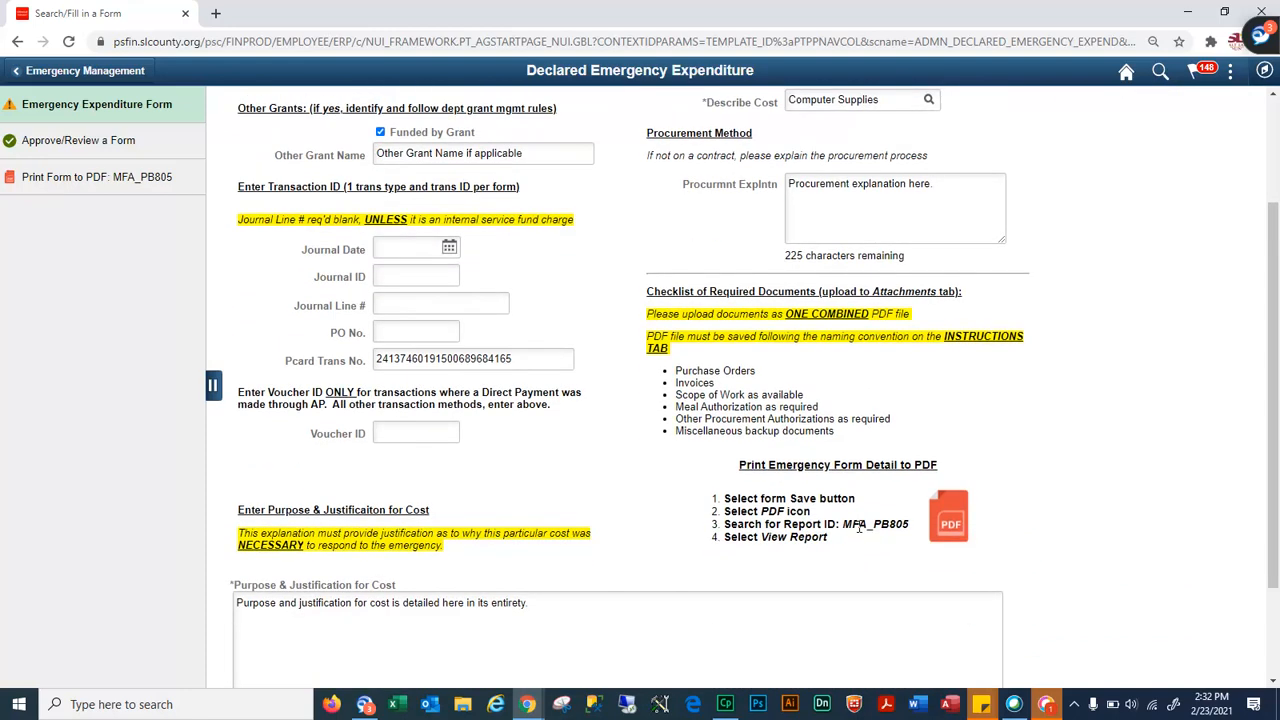
Submit the form, review the full list of reviewers and accept it to return to the form
scroll(740, 400, up, 3)
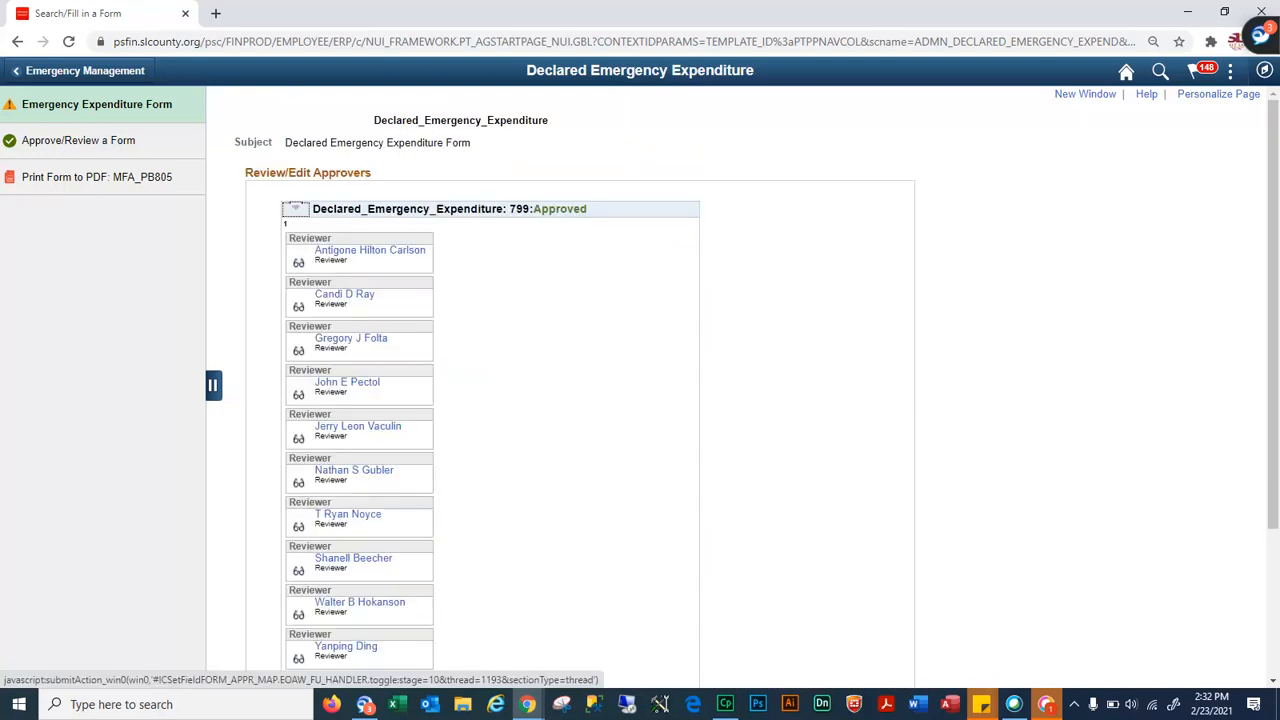
scroll(571, 449, down, 2)
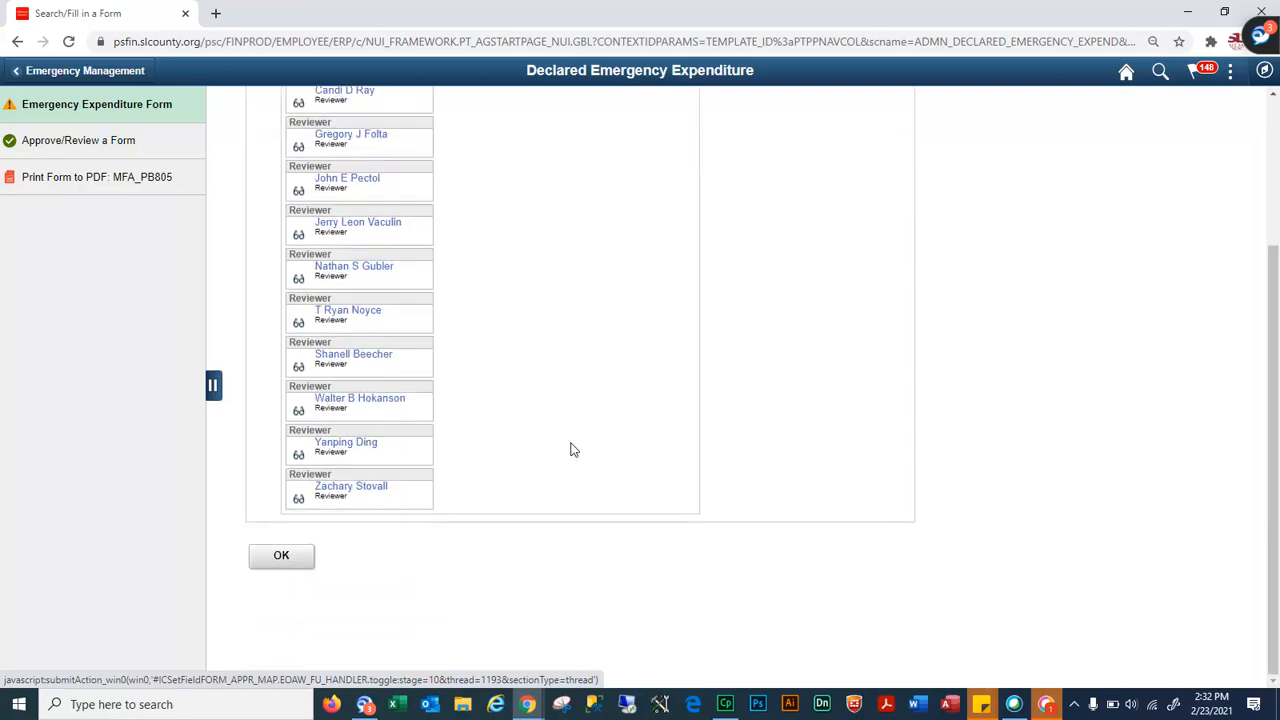
scroll(570, 449, up, 3)
scroll(569, 449, down, 3)
click(283, 557)
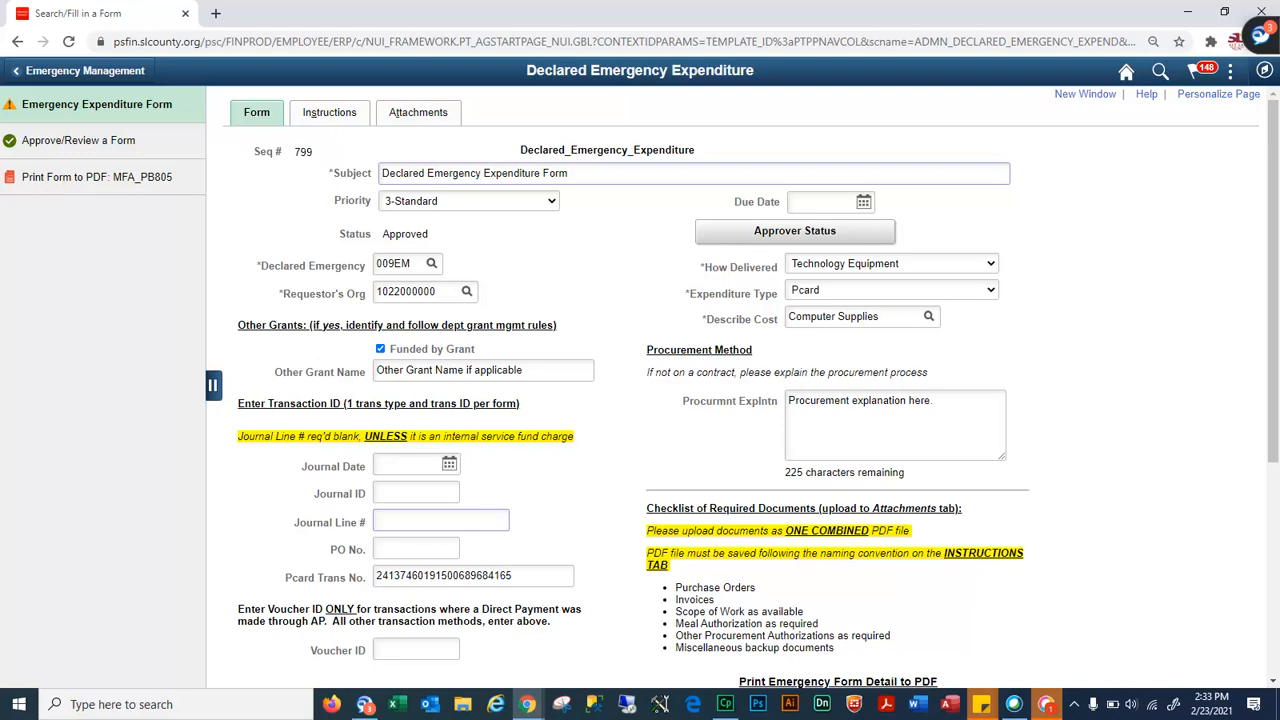
Save the submitted form as directed in the Print Emergency Form Detail to PDF instructions
scroll(507, 520, down, 2)
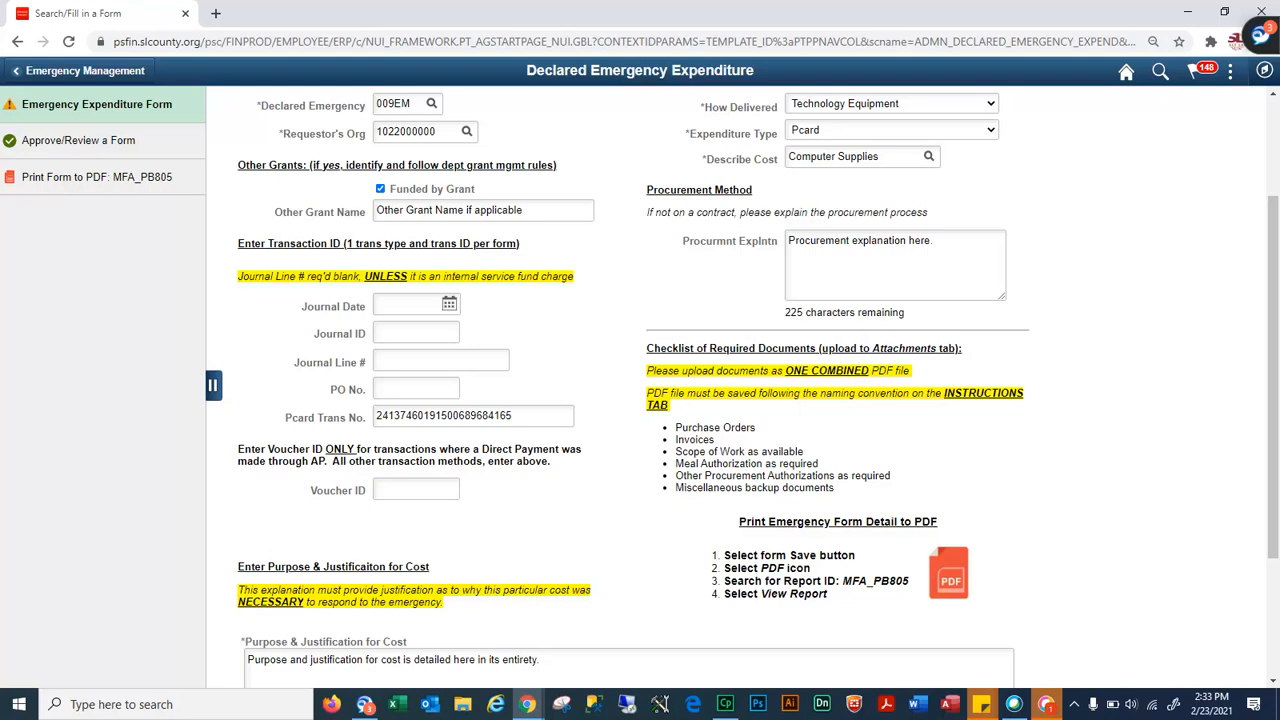
scroll(700, 535, down, 1)
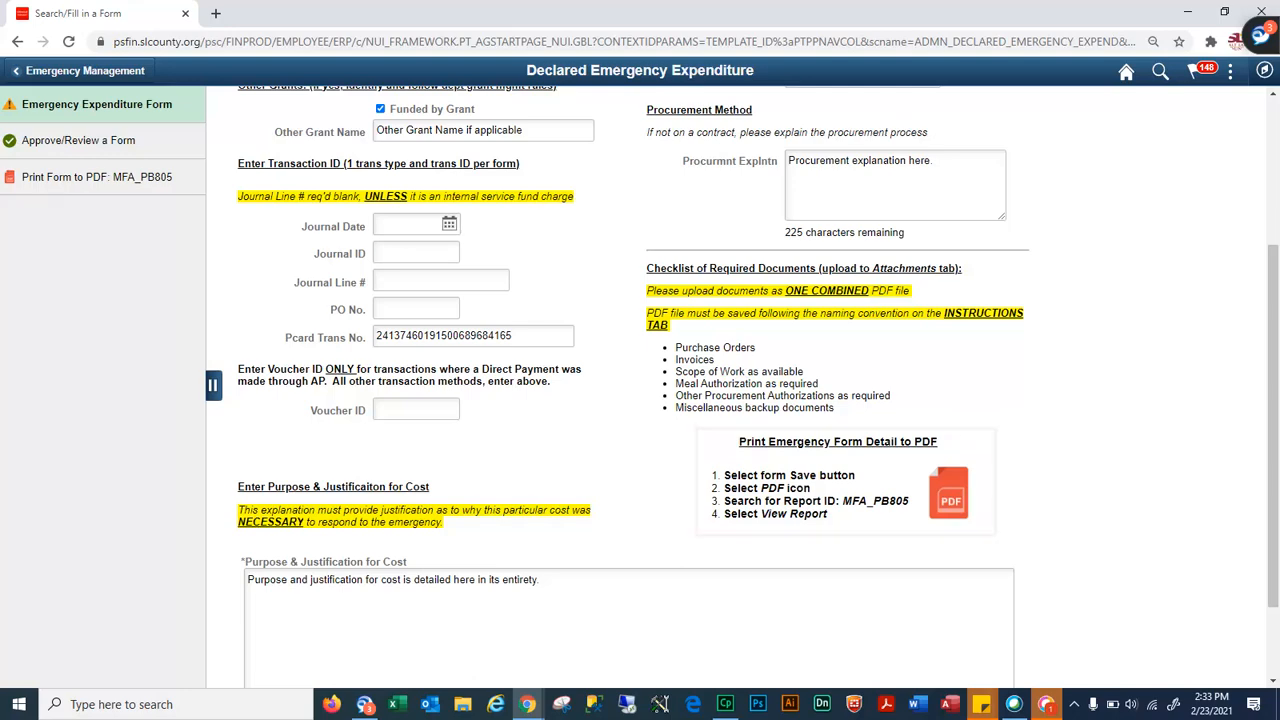
scroll(528, 497, down, 1)
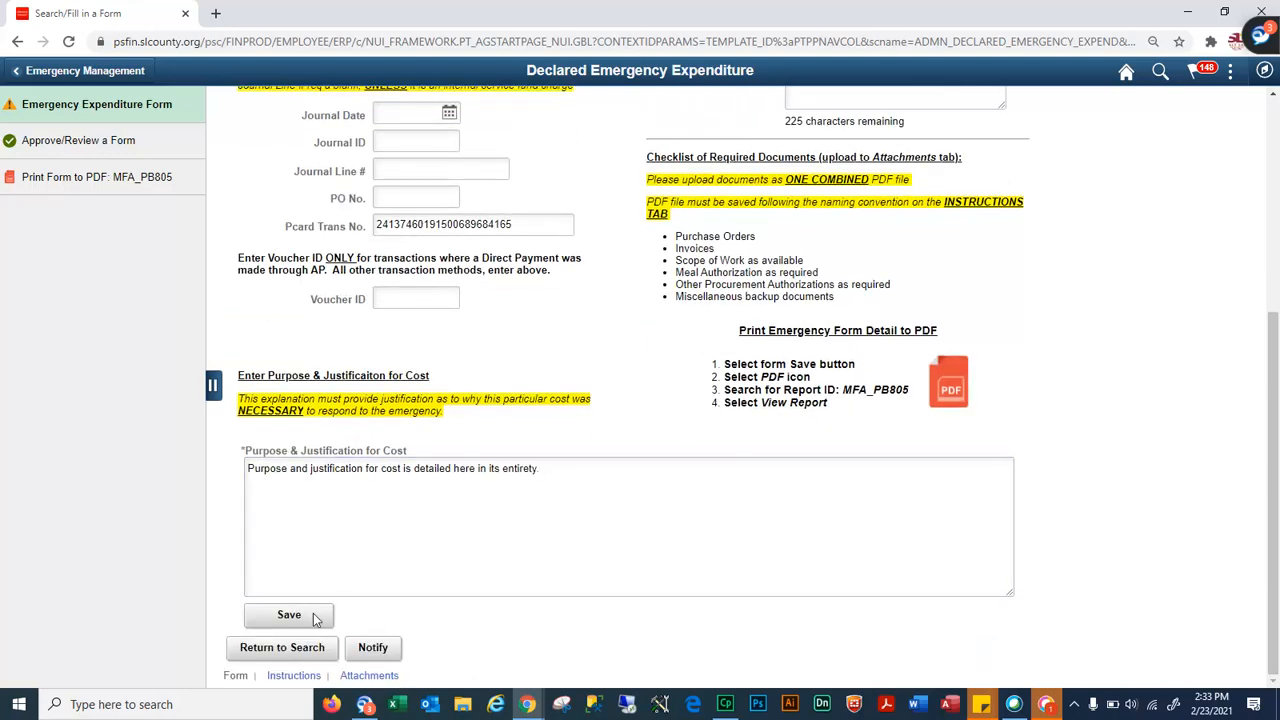
click(313, 613)
scroll(450, 516, up, 1)
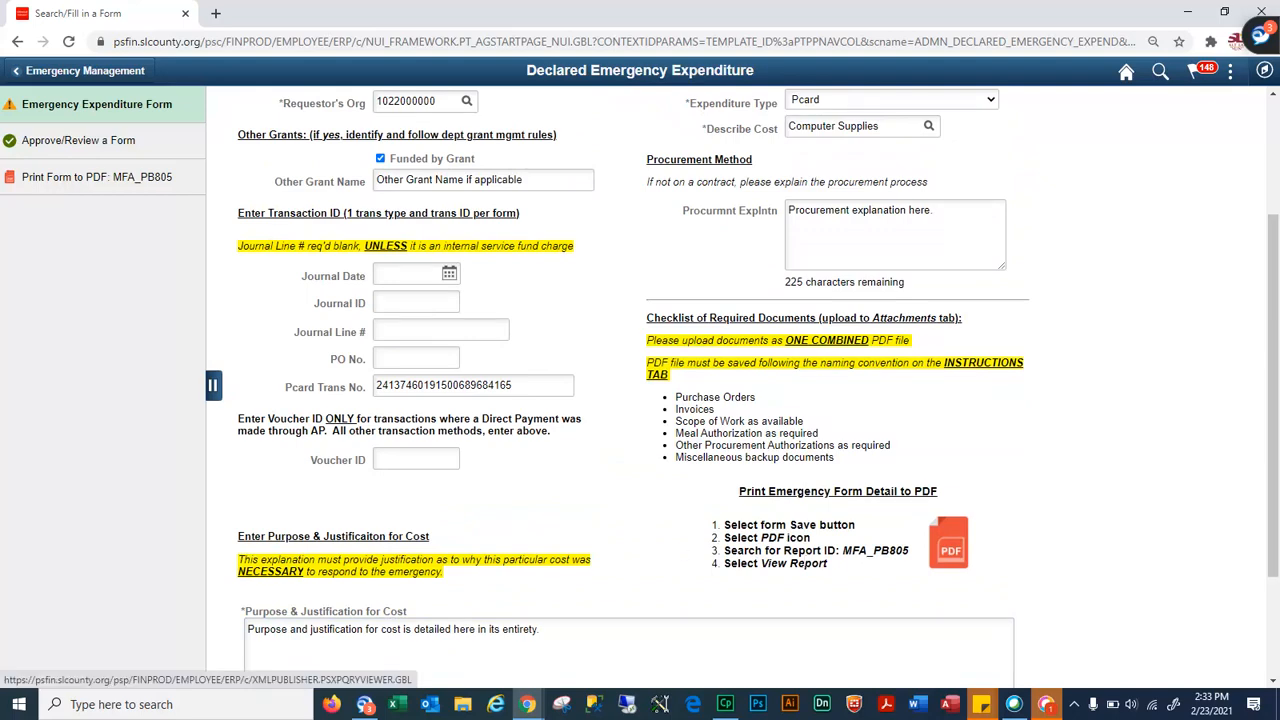
Find report MFA_PB805 by report name in the Query Report Viewer and view it as a PDF for form Seq # 799
click(948, 545)
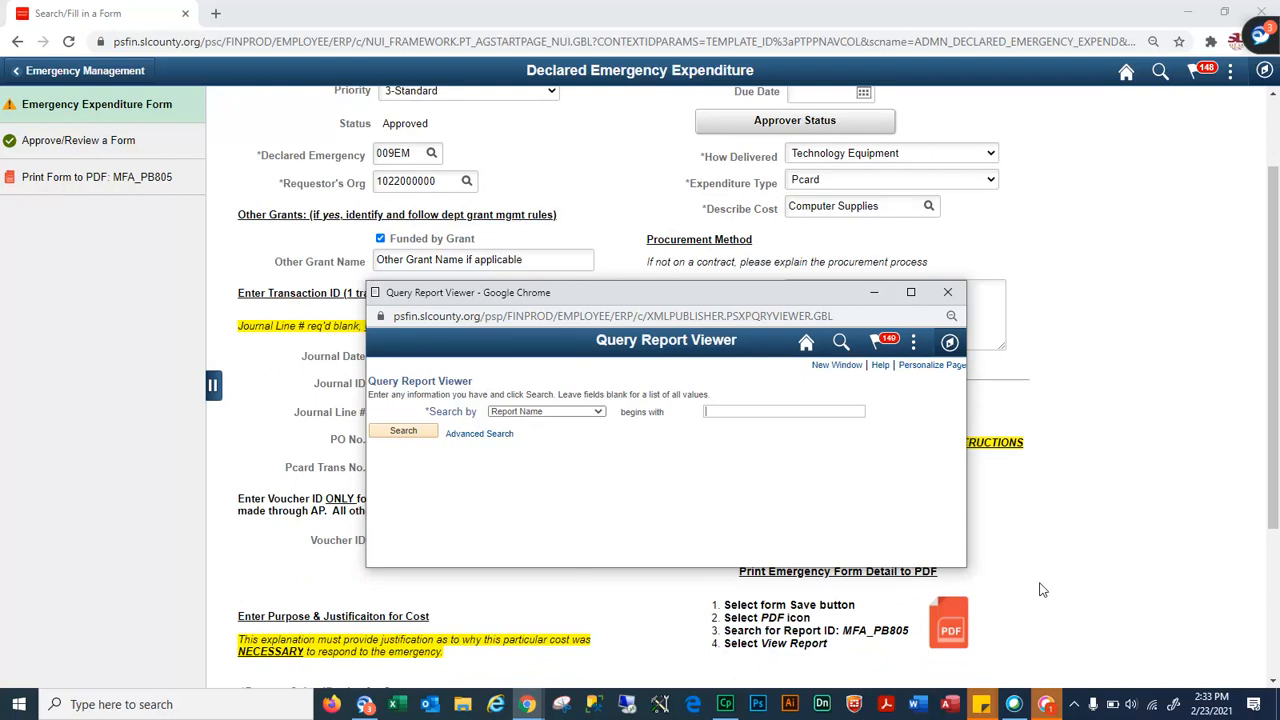
text(MFA_PB805)
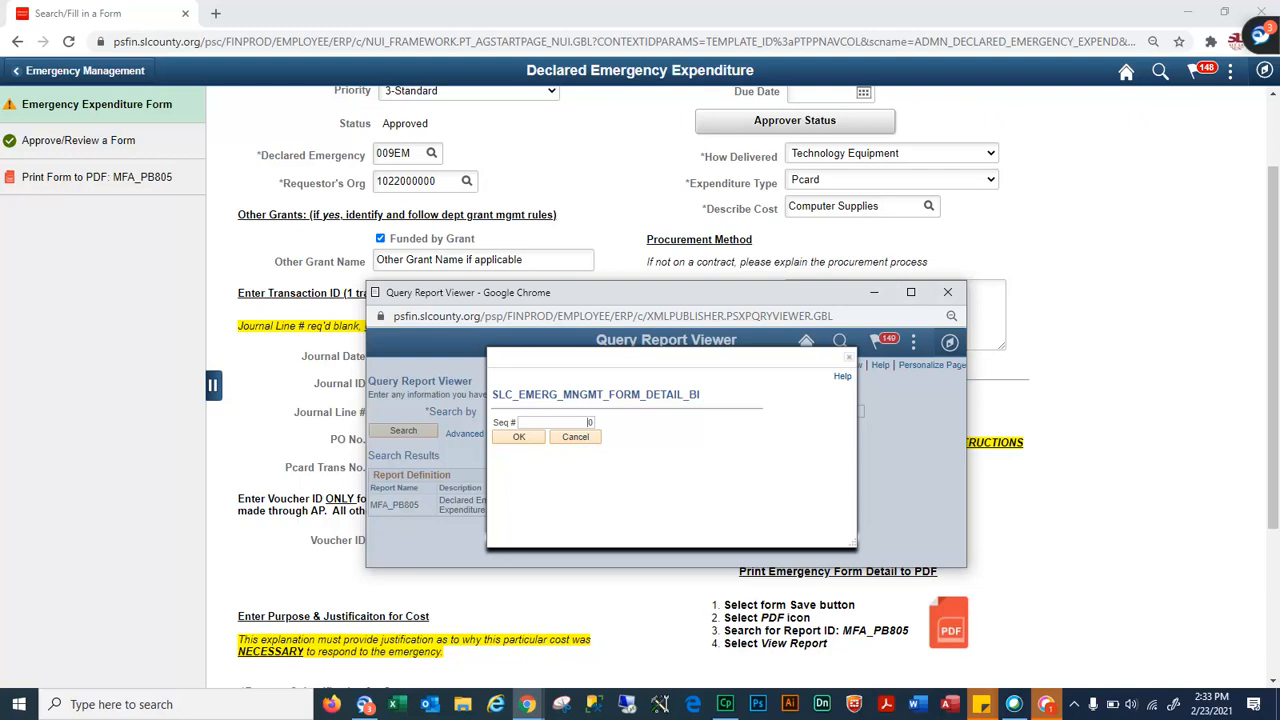
scroll(274, 219, up, 2)
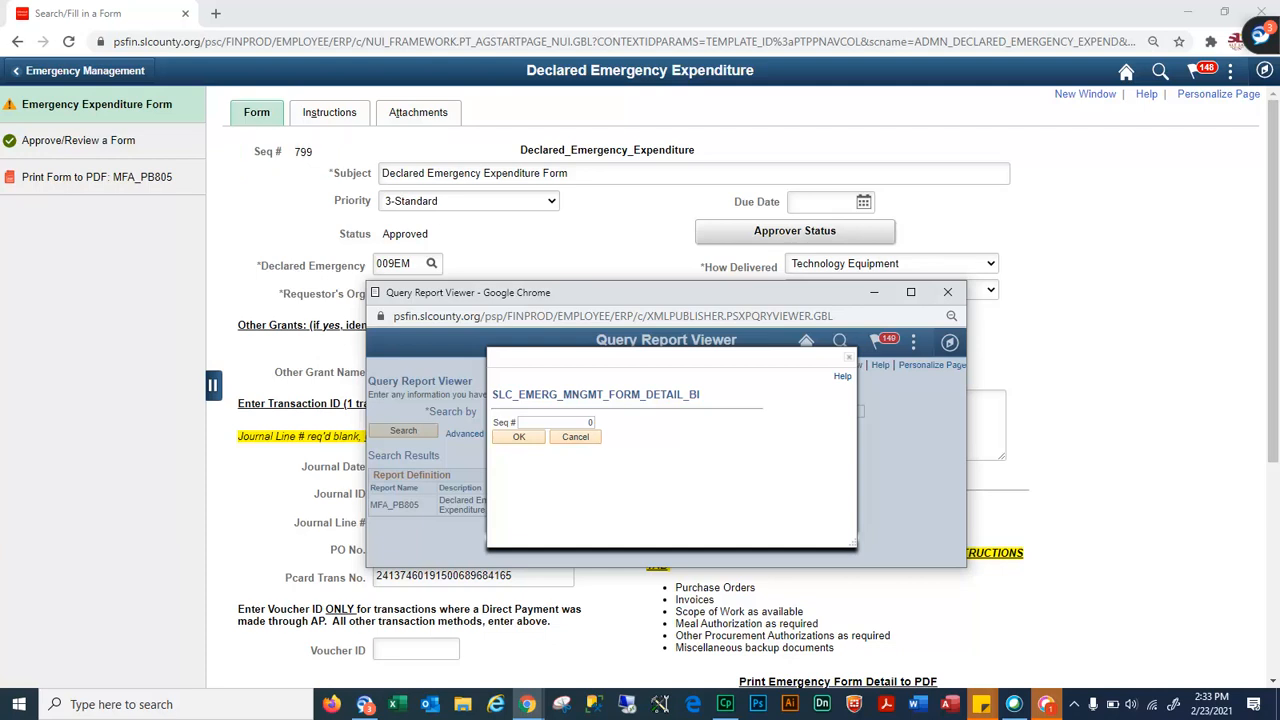
drag(587, 423, 616, 428)
text(799)
Review the PDF's form header and its Paid on Voucher ID and Voucher Line No. details, and close the PDF
drag(496, 245, 919, 247)
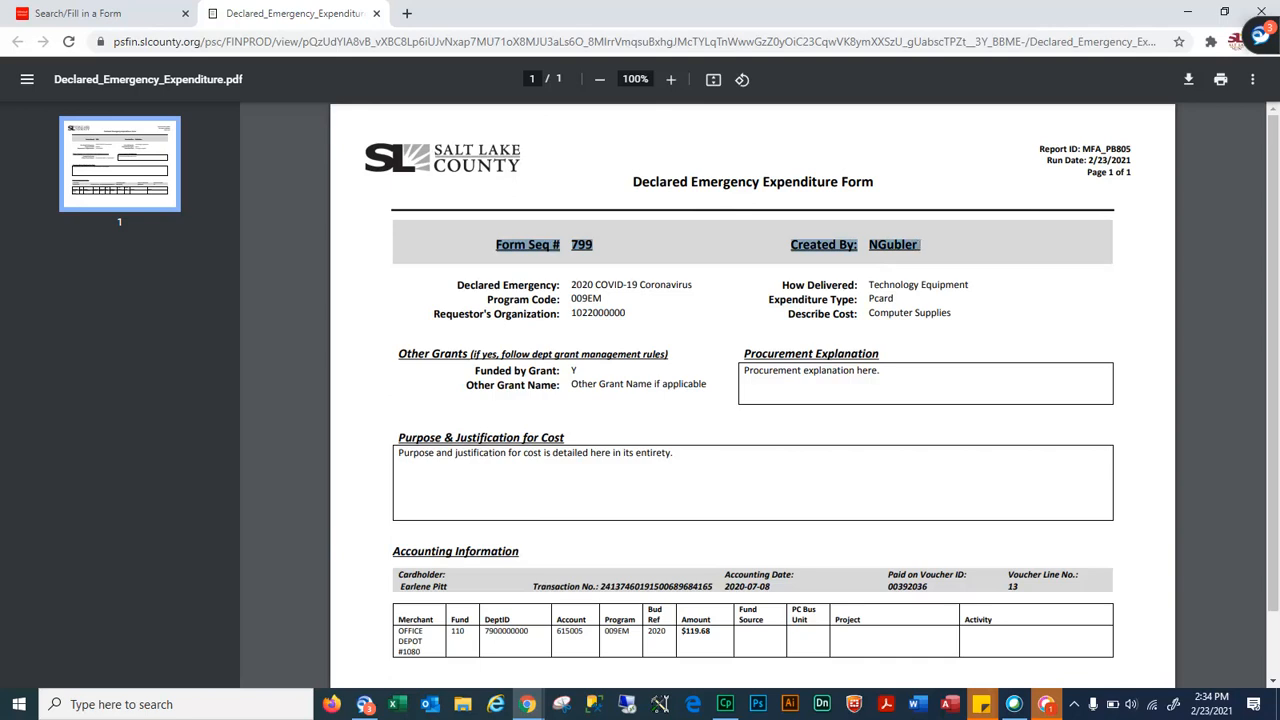
scroll(752, 400, down, 1)
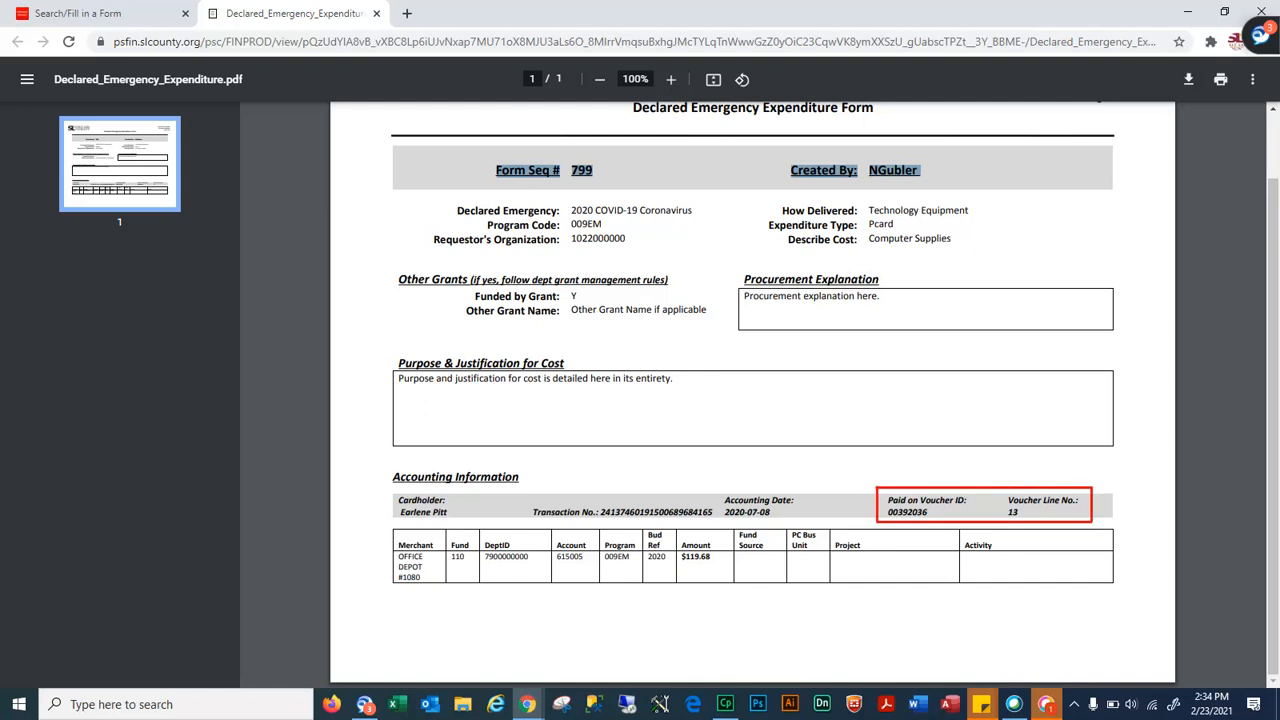
drag(887, 499, 1078, 512)
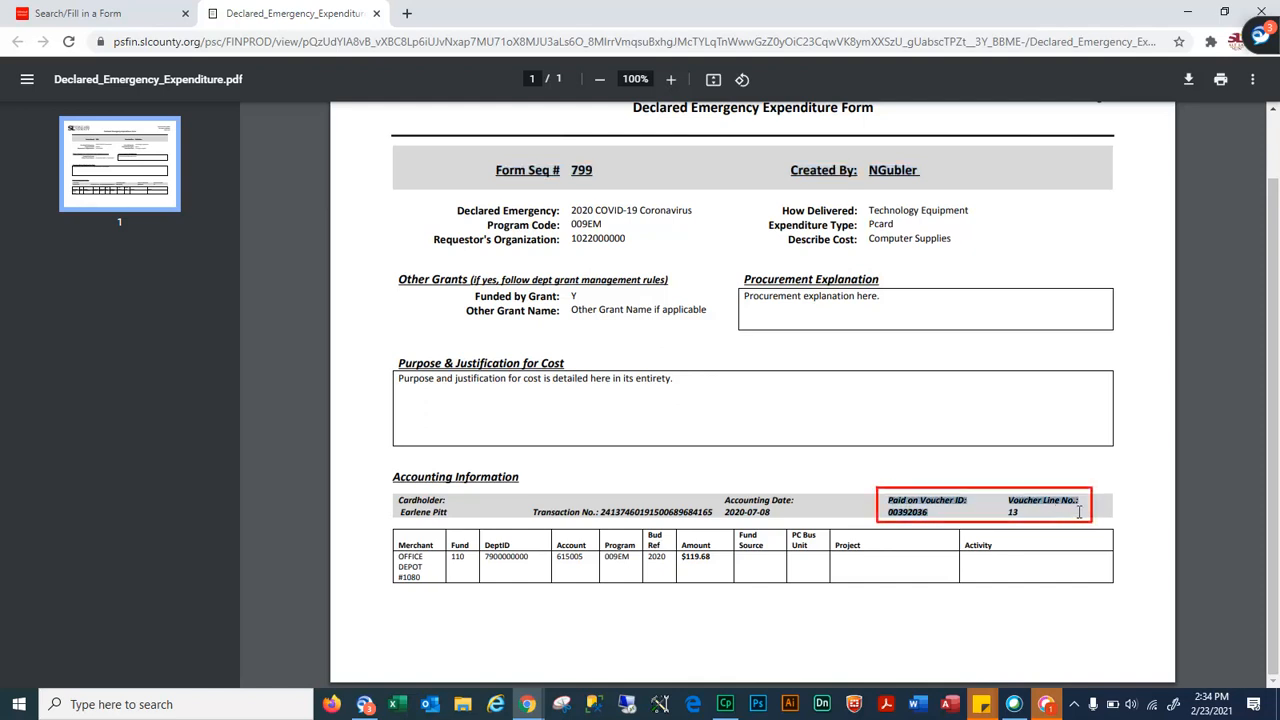
key(ctrl+w)
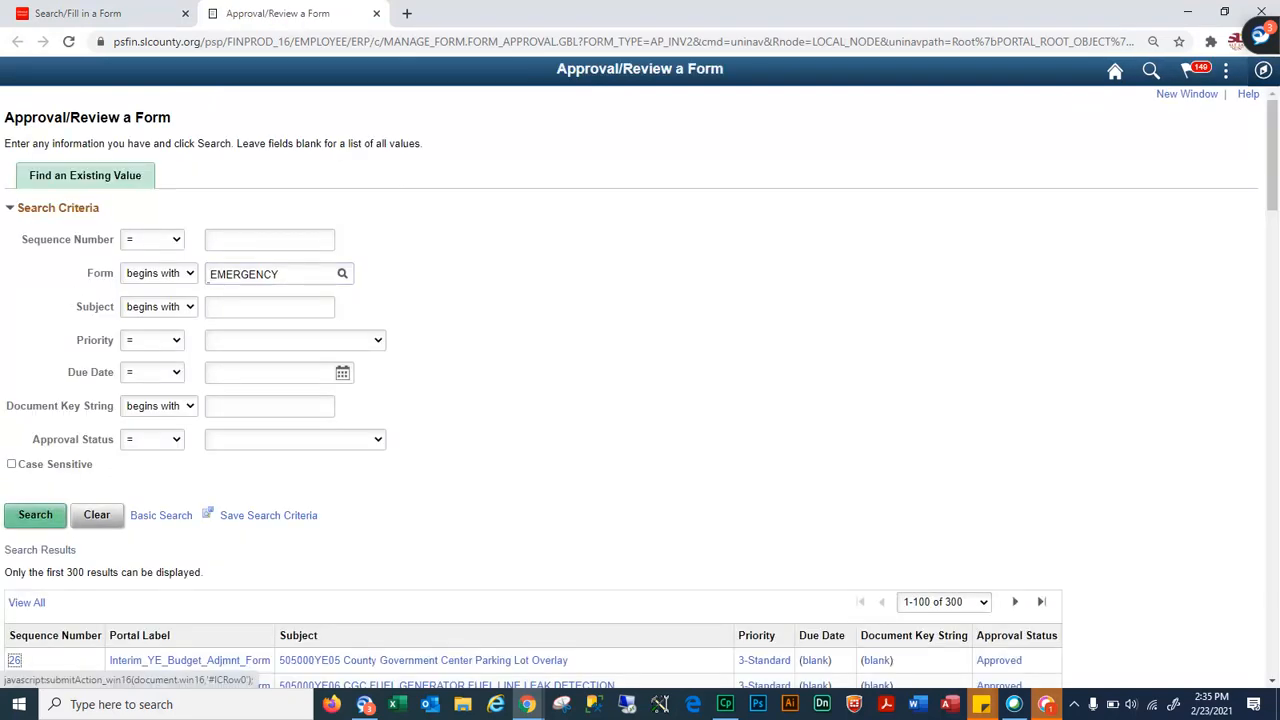
Look over the search criteria and results list for approving or reviewing a form, and return to the expenditure form
scroll(86, 531, down, 4)
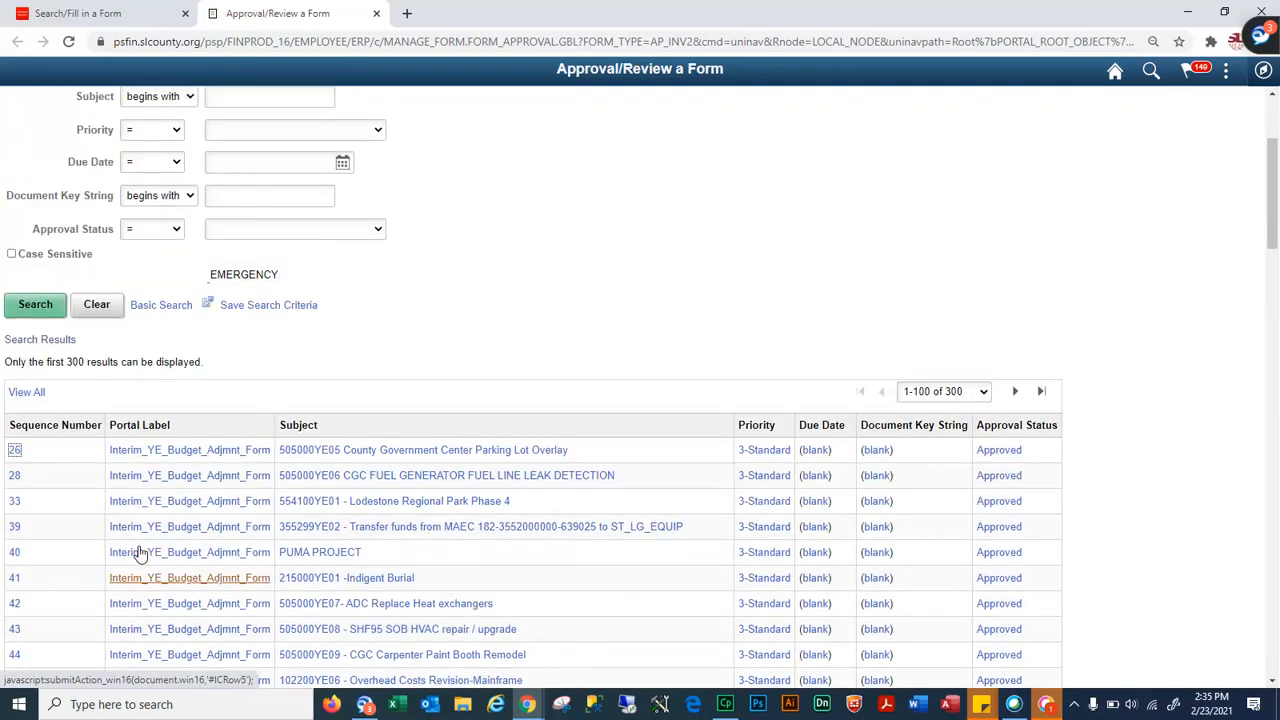
scroll(140, 553, up, 4)
scroll(146, 550, down, 1)
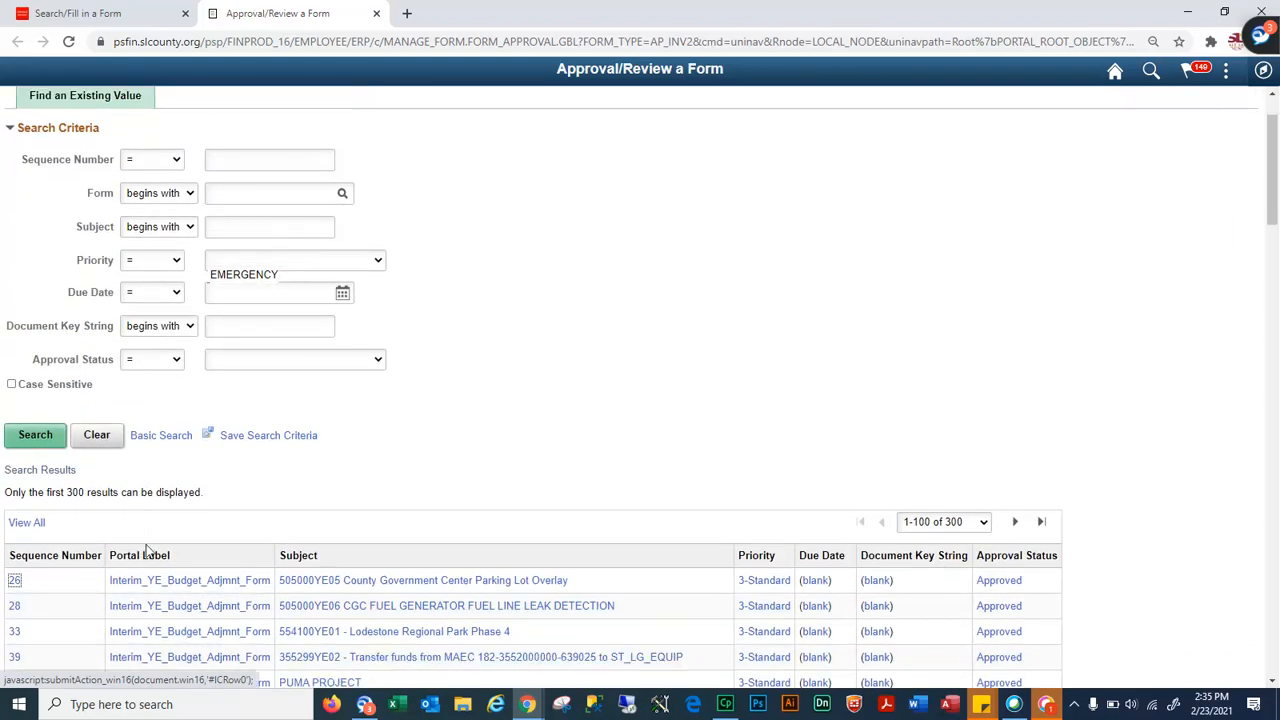
scroll(150, 545, up, 1)
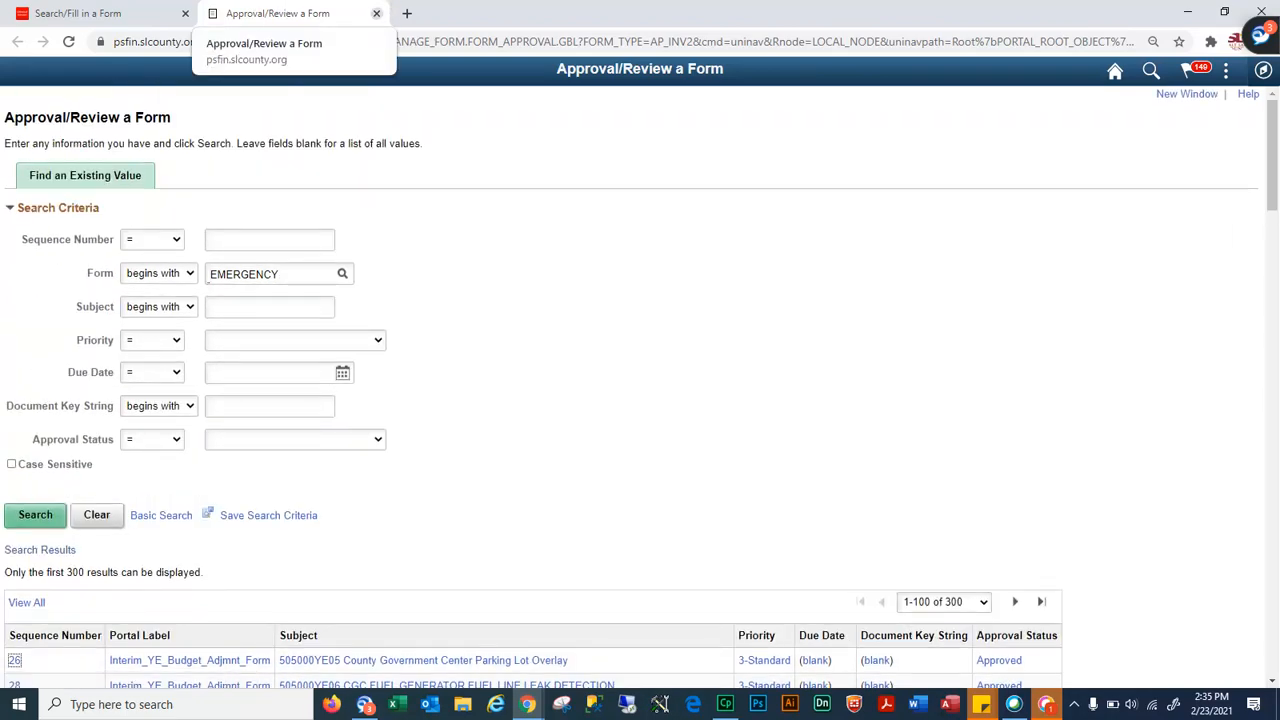
click(377, 14)
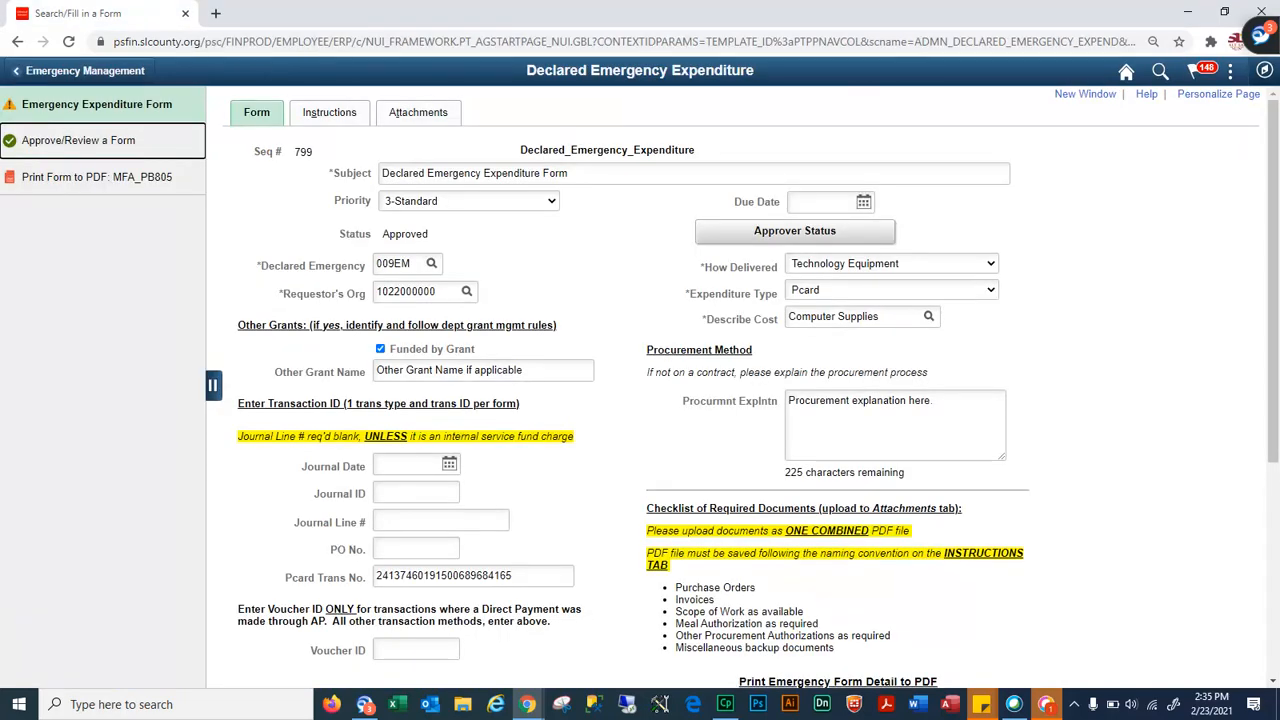
Open the form's MFA_PB805 print report with its Seq # prompt, and cancel the prompt
click(97, 177)
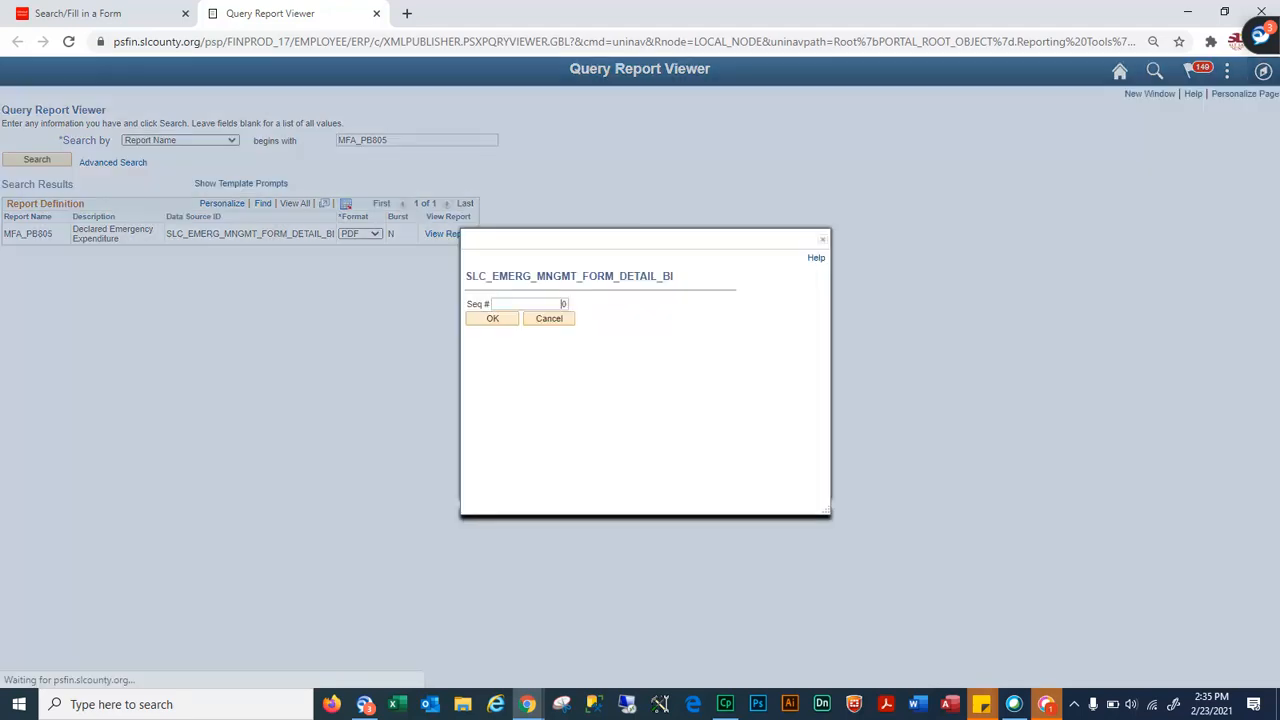
click(549, 319)
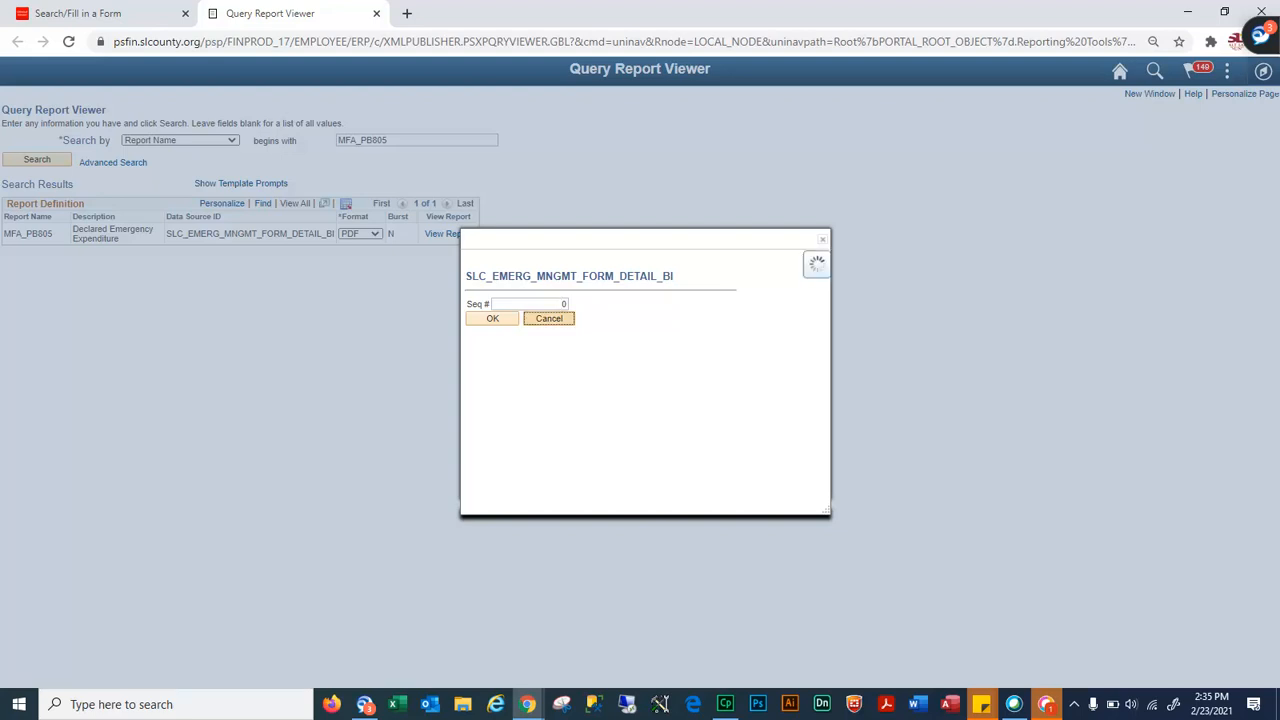